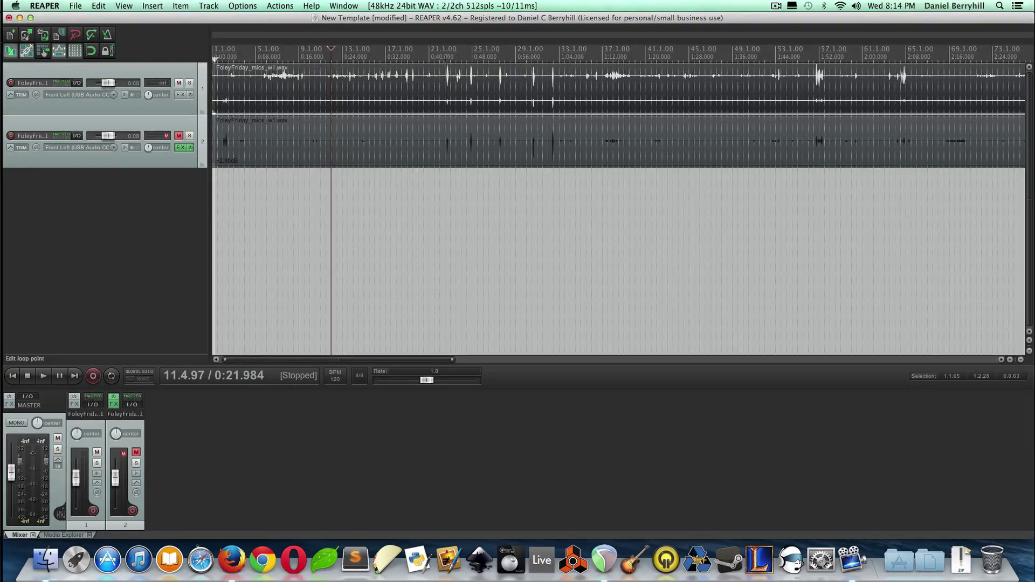
# Place the edit cursor at 0:43.234 (bar 22.3.47) in the Foley recording
pyautogui.click(446, 51)
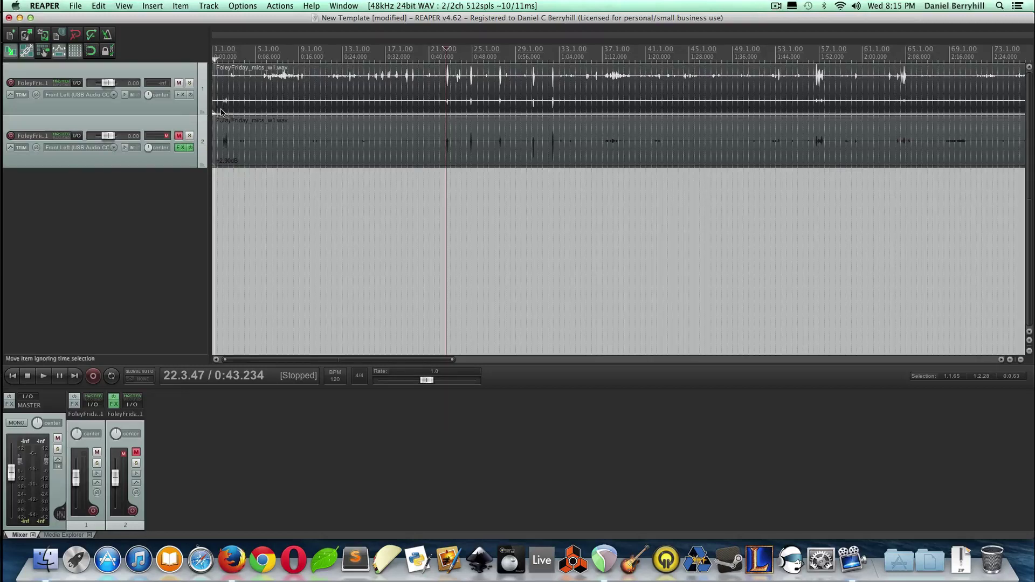
# Select and mute track 1 so the first Foley mic recording is silent
pyautogui.rightClick(326, 91)
pyautogui.moveTo(362, 99)
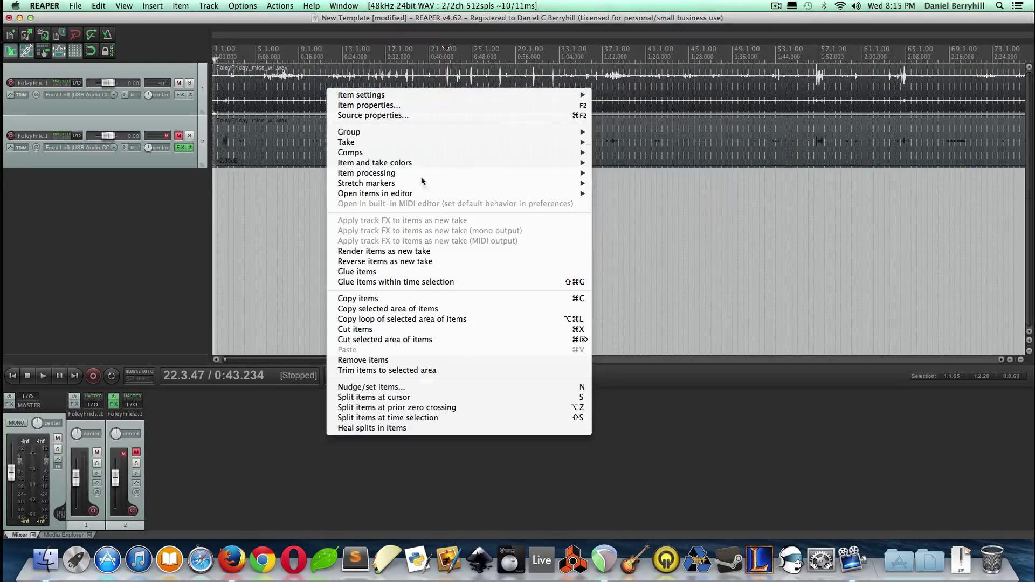
pyautogui.click(288, 217)
pyautogui.click(182, 73)
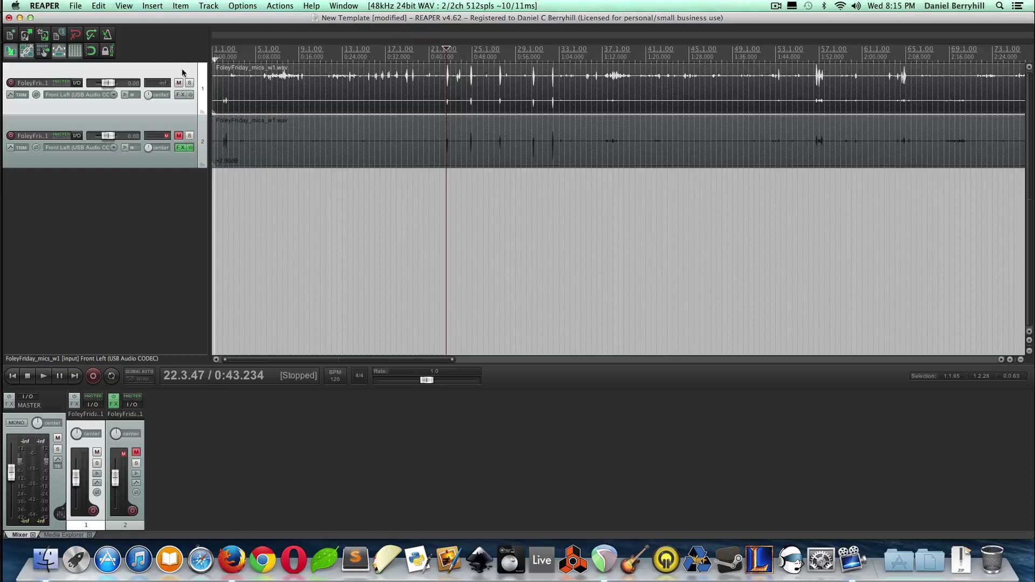
pyautogui.click(179, 83)
# Unmute track 2 and scroll the timeline further along toward bar 41
pyautogui.click(178, 135)
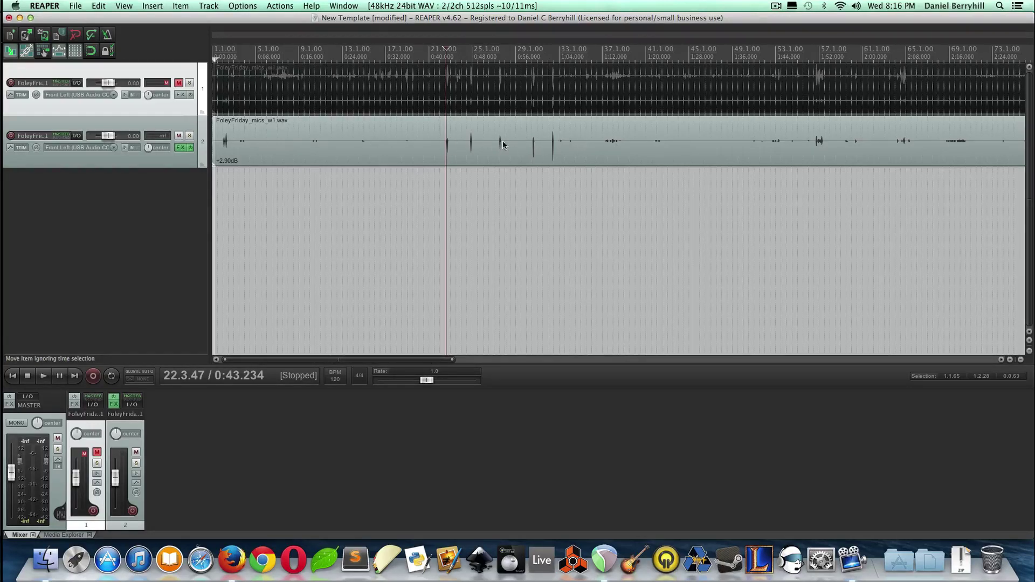
pyautogui.hscroll(1, 397, 363)
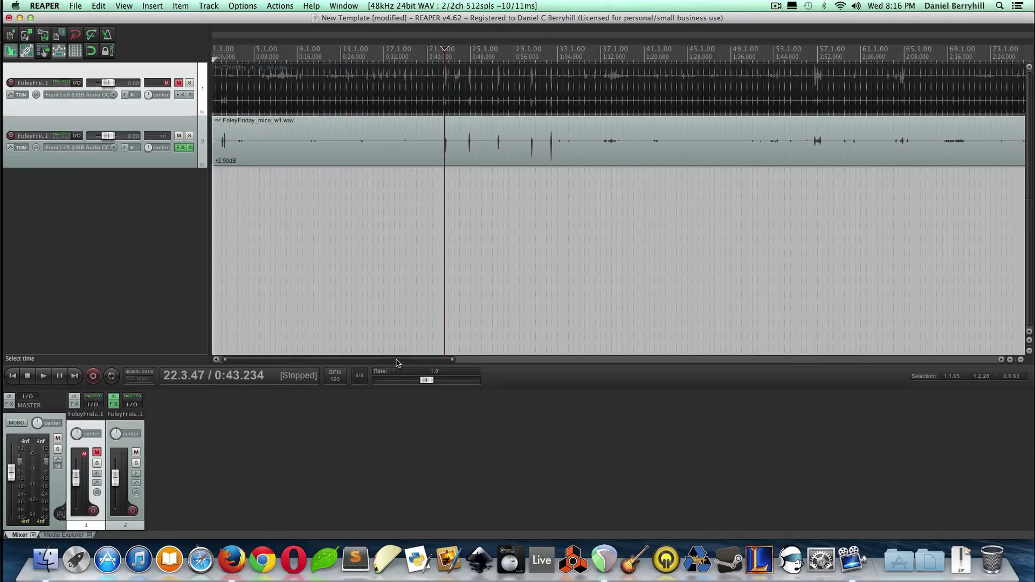
pyautogui.moveTo(397, 362); pyautogui.dragTo(519, 361)
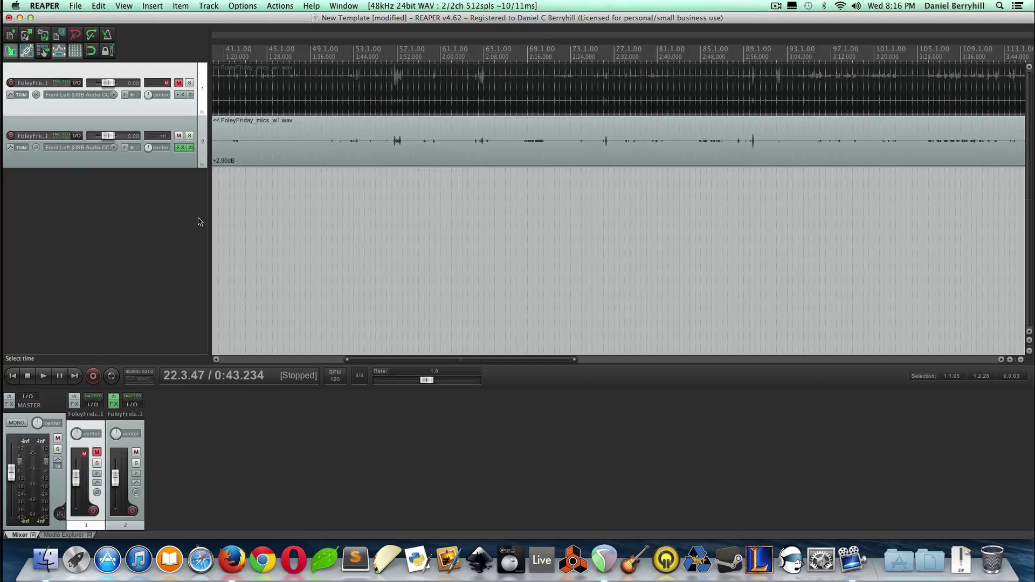
# Open track 2's FX chain and inspect the Pro-Q and Pro-C settings
pyautogui.click(182, 149)
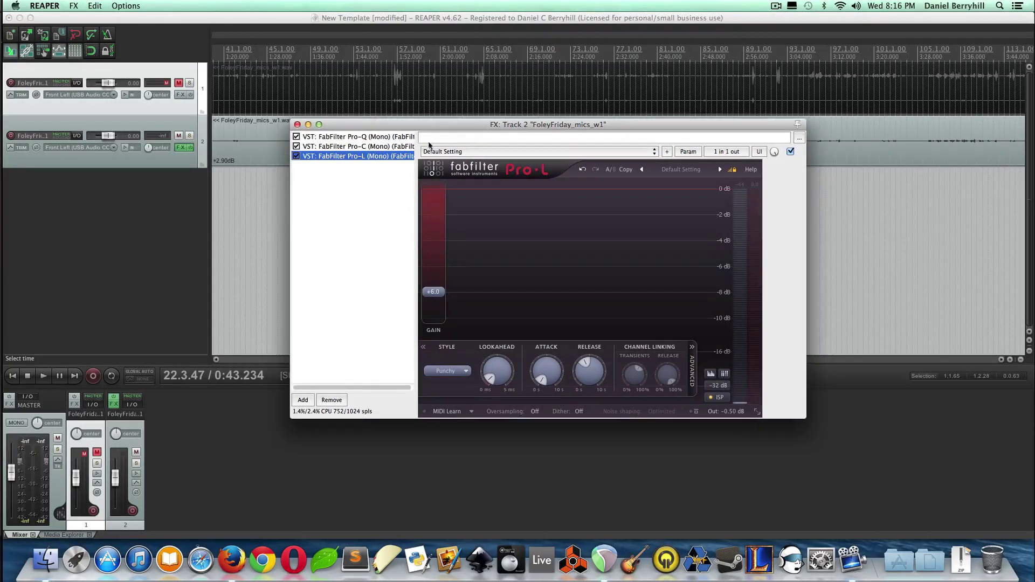
pyautogui.click(322, 137)
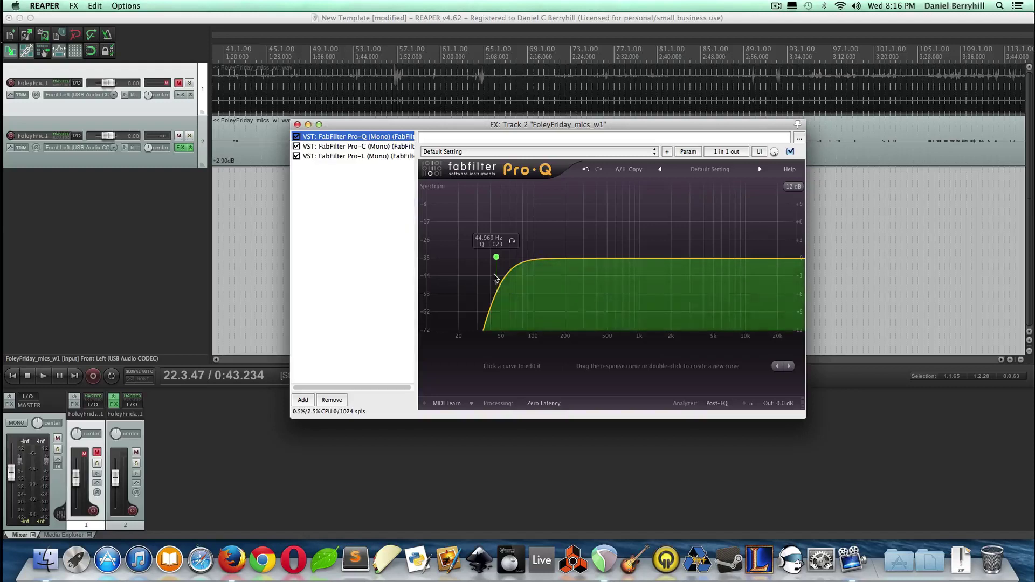
pyautogui.click(351, 149)
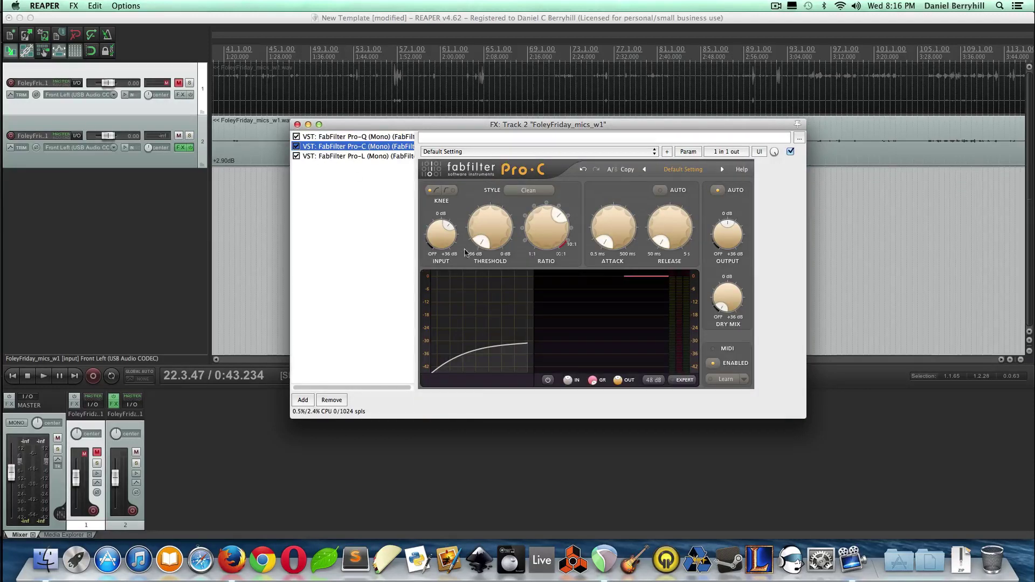
pyautogui.moveTo(443, 241)
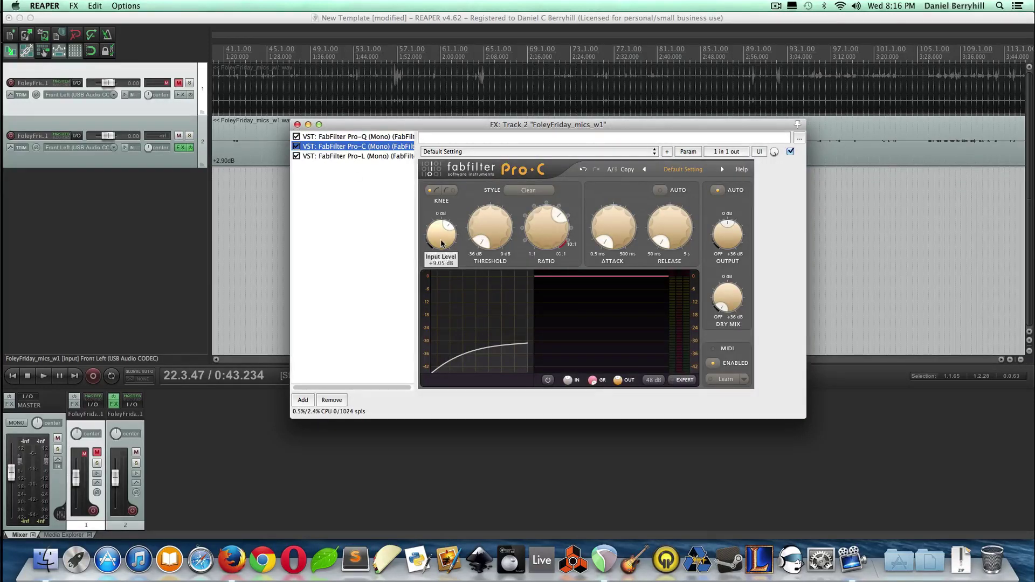
pyautogui.moveTo(522, 125); pyautogui.dragTo(521, 92)
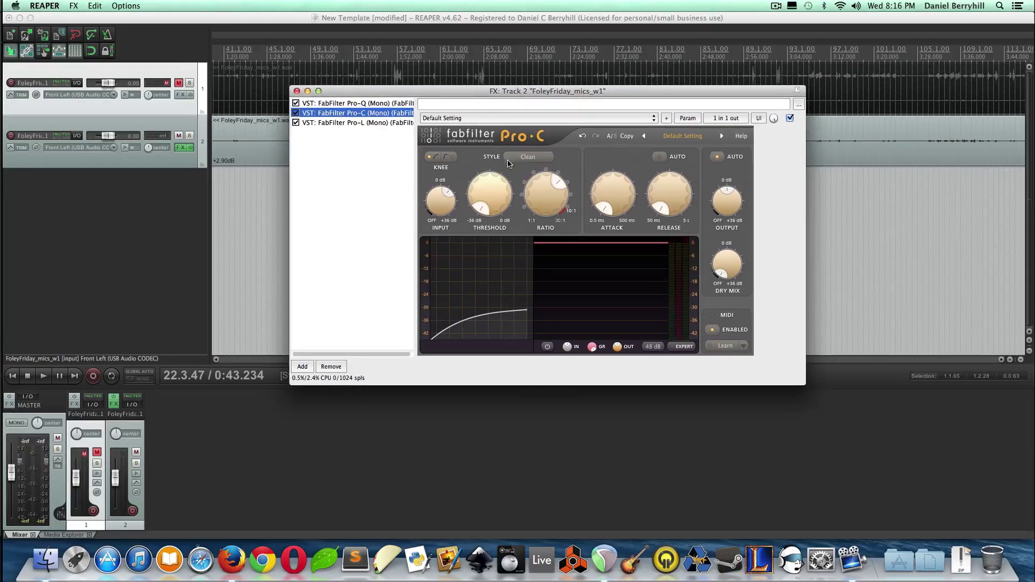
# Inspect the Pro-L limiter settings, then close track 2's FX window
pyautogui.moveTo(444, 210)
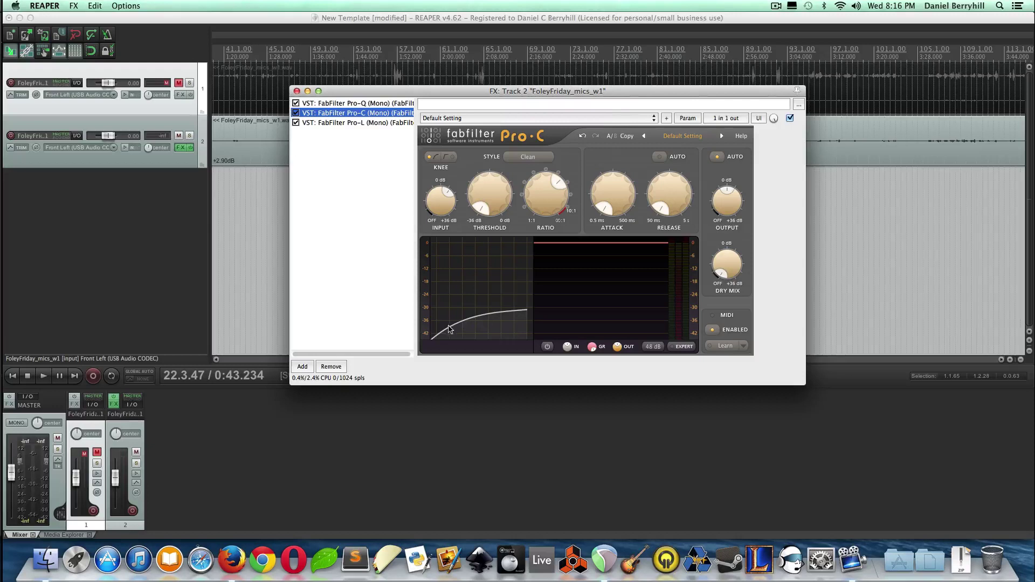
pyautogui.moveTo(522, 311)
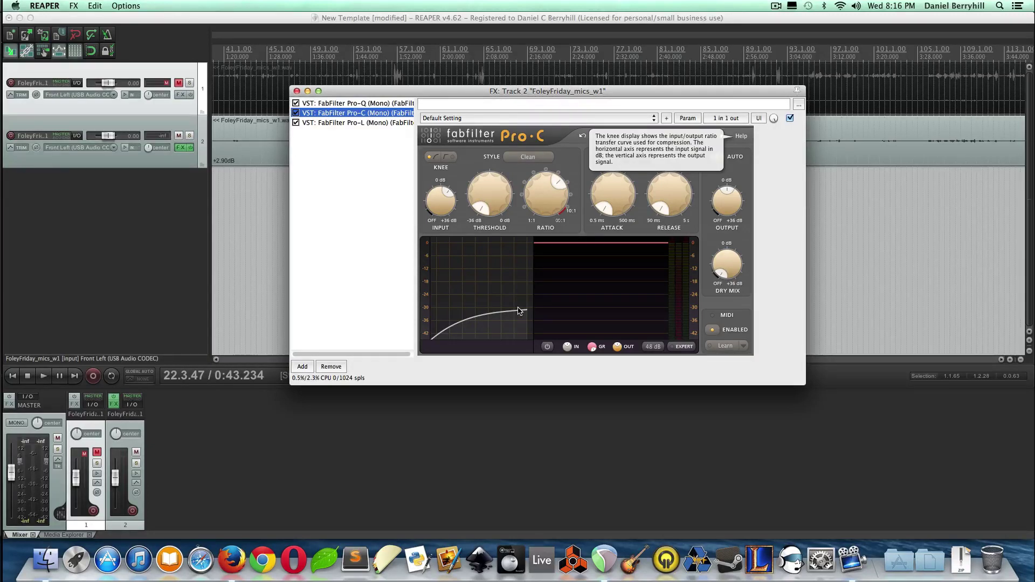
pyautogui.click(347, 124)
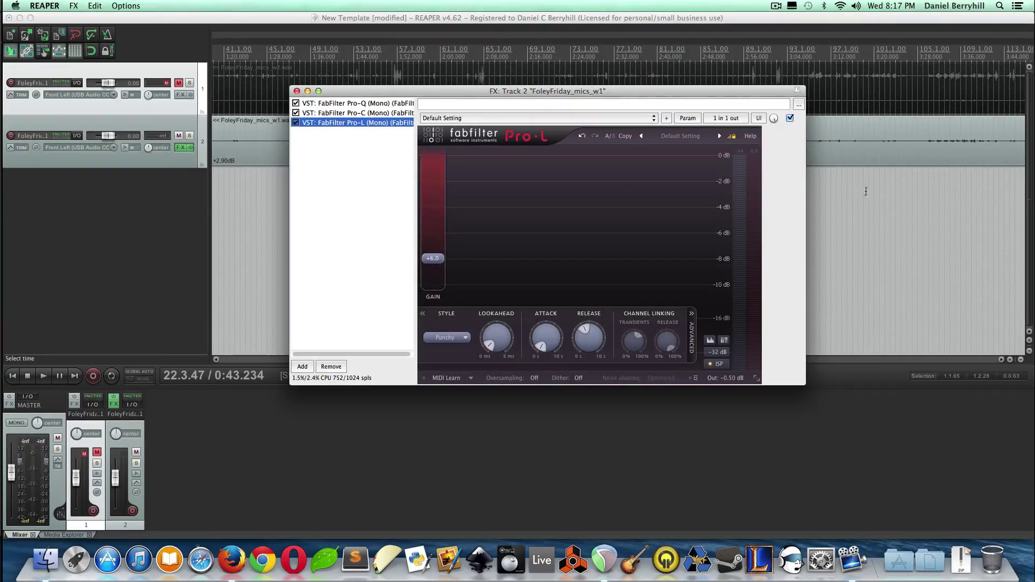
pyautogui.click(297, 91)
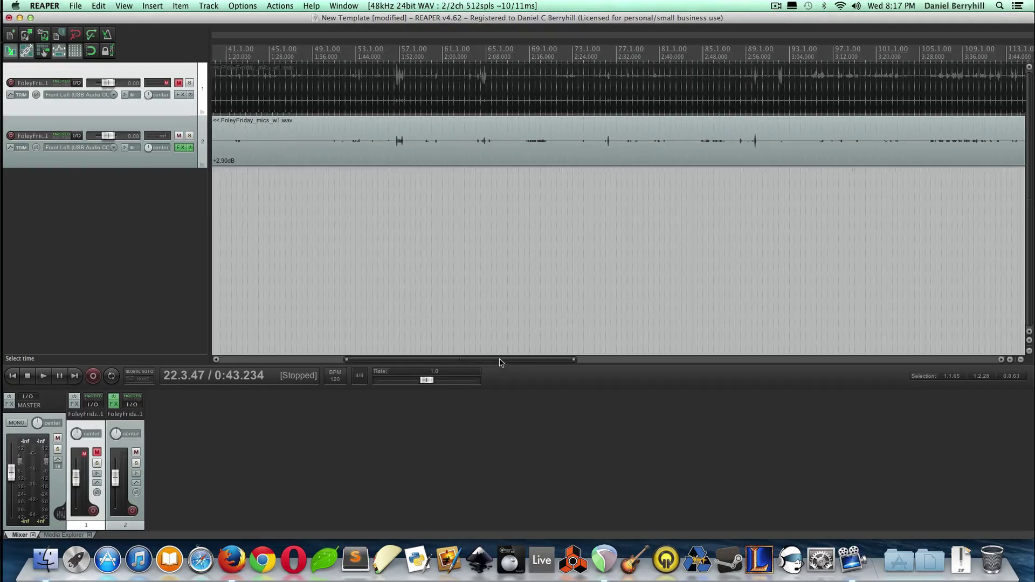
# Play track 2's recording from 1:50.983 and stop
pyautogui.moveTo(499, 362); pyautogui.dragTo(557, 362)
pyautogui.hscroll(-15, 393, 256)
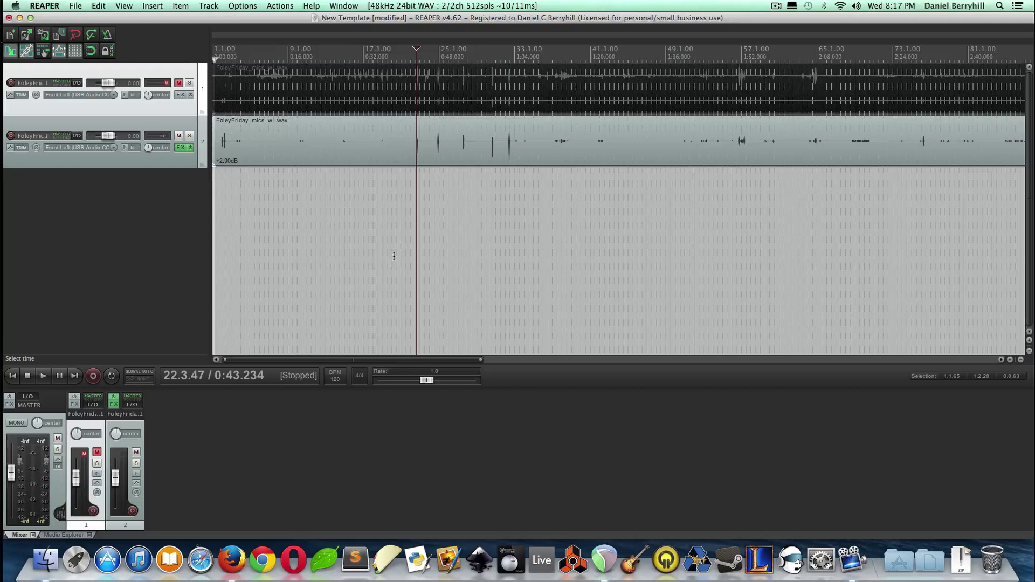
pyautogui.scroll(-1, 641, 221)
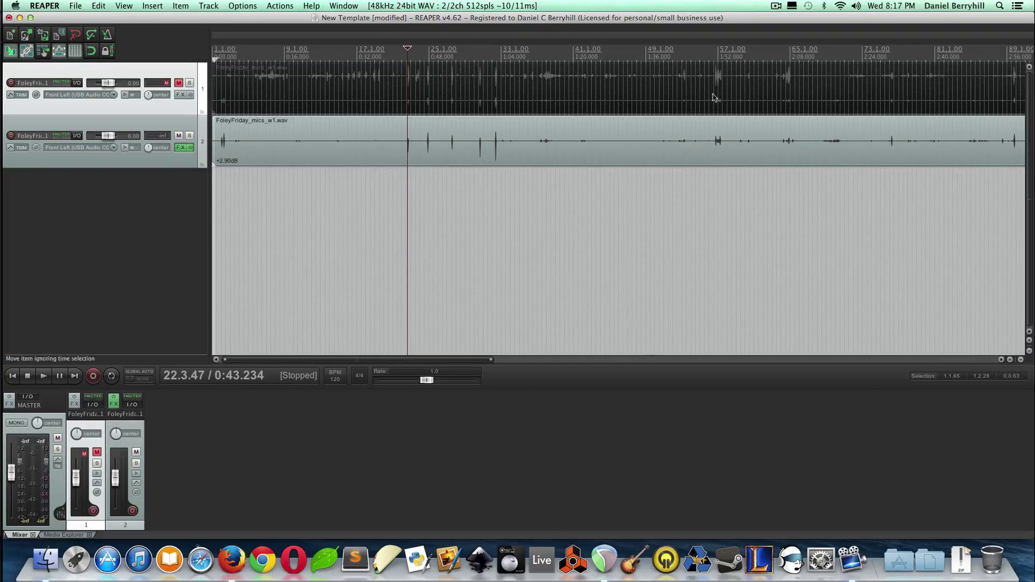
pyautogui.click(713, 44)
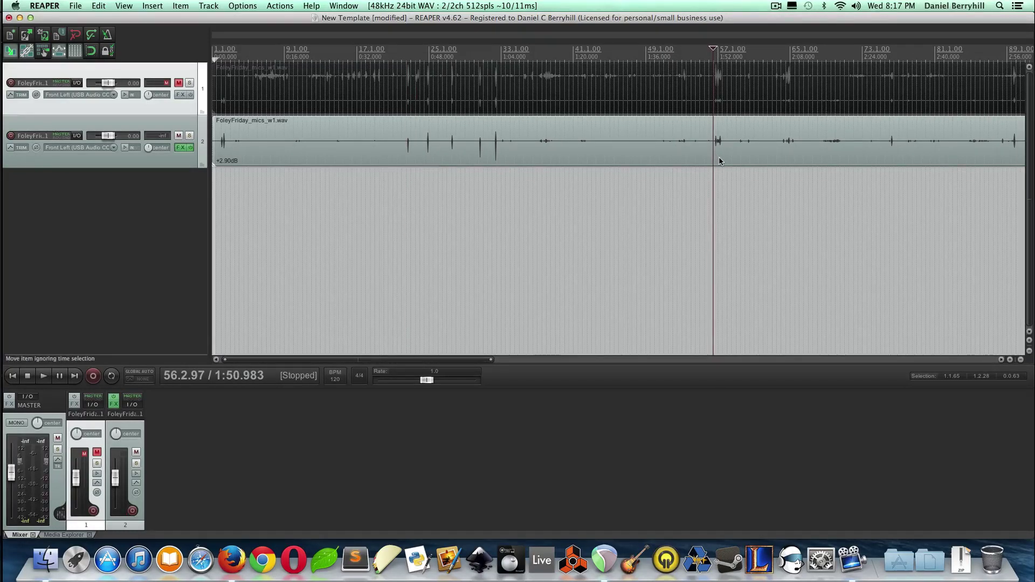
pyautogui.press('space')
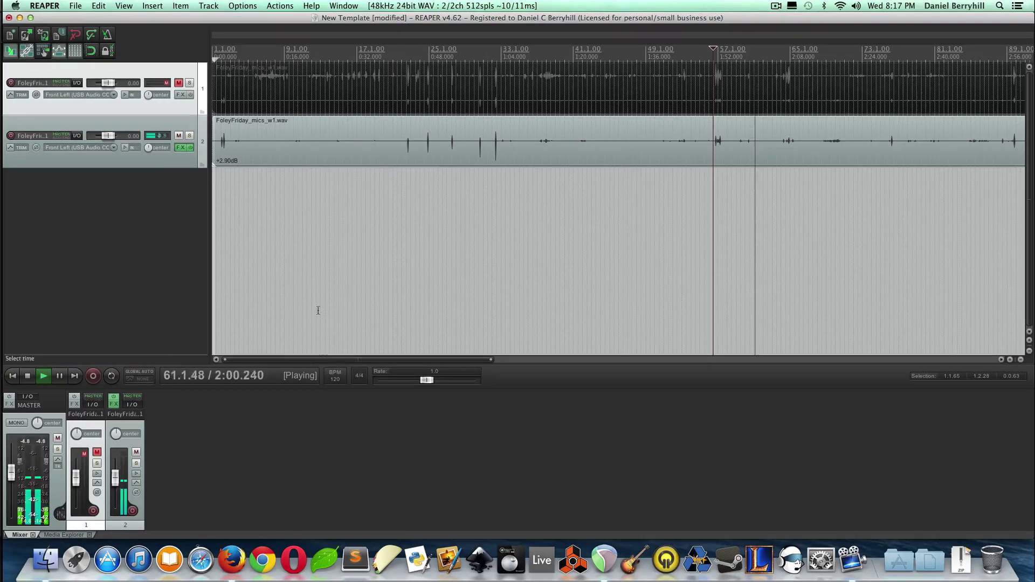
pyautogui.press('space')
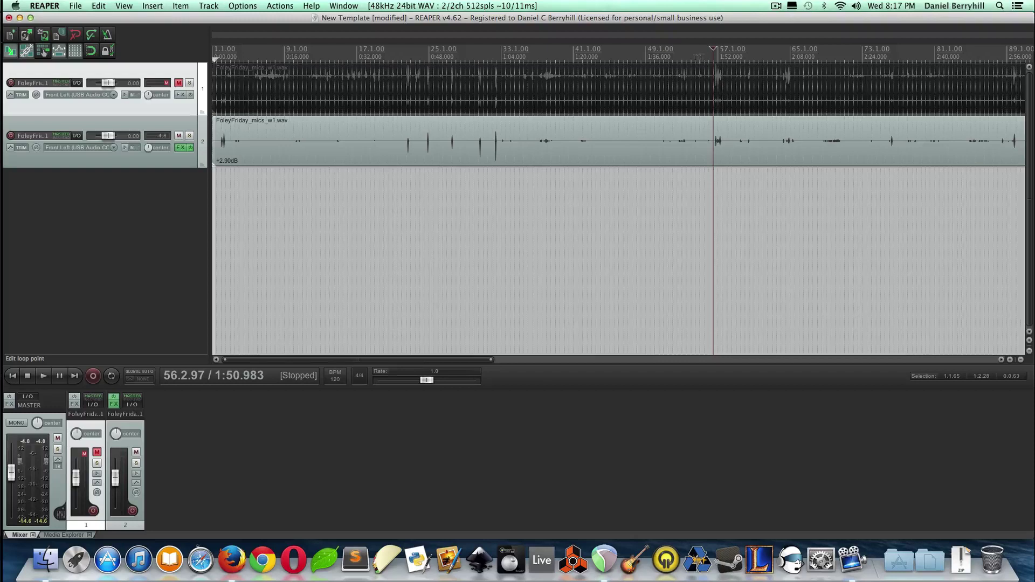
# Audition from 1:53.089 and 1:51.326, leaving the edit position at 1:51.326
pyautogui.scroll(4, 739, 131)
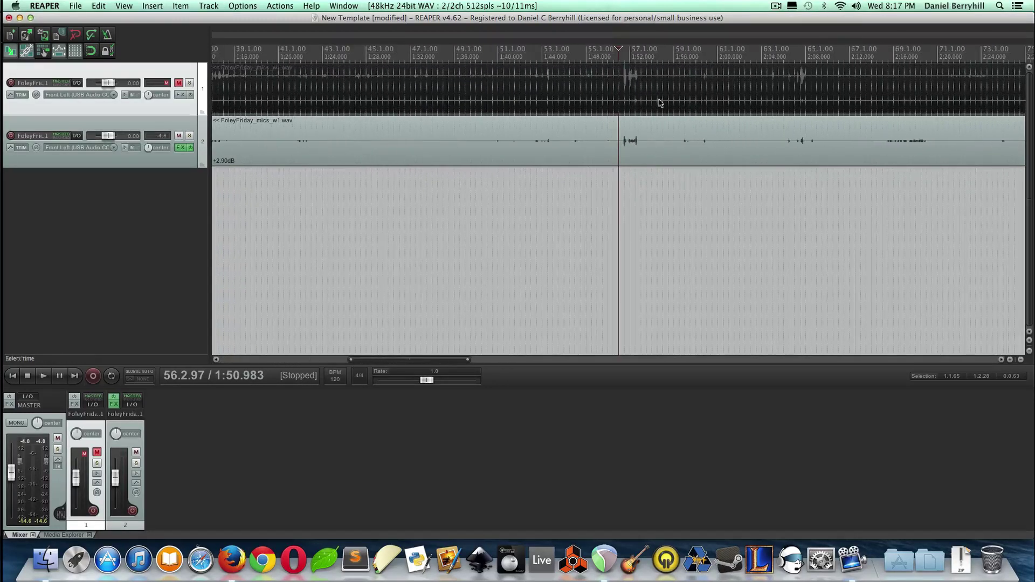
pyautogui.click(642, 56)
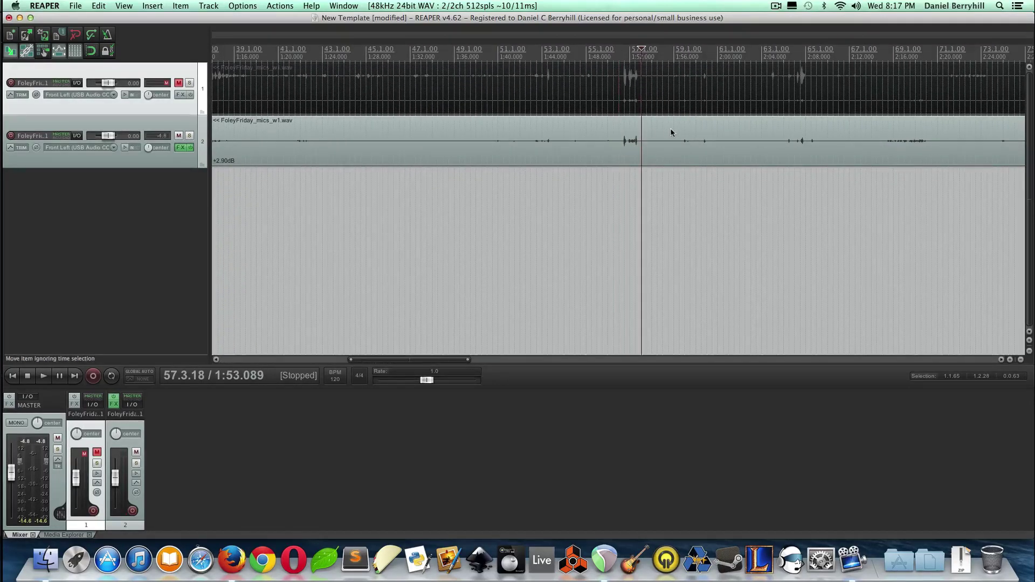
pyautogui.press('space')
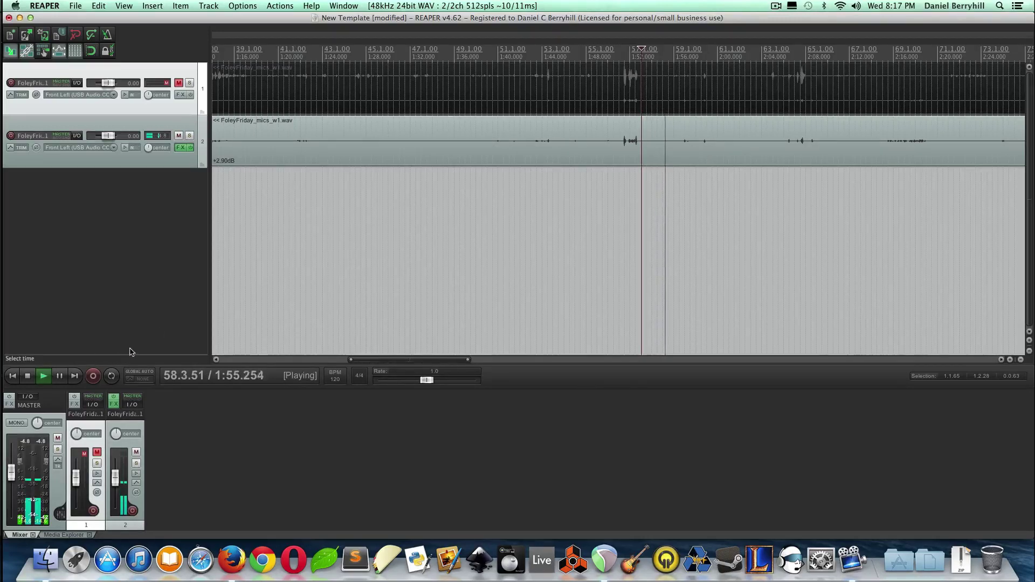
pyautogui.press('space')
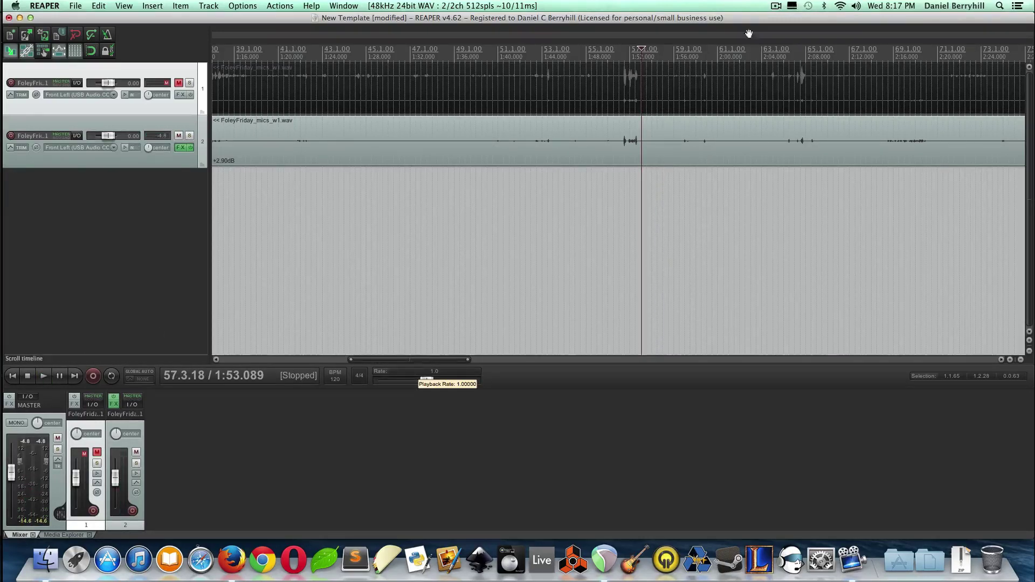
pyautogui.click(622, 52)
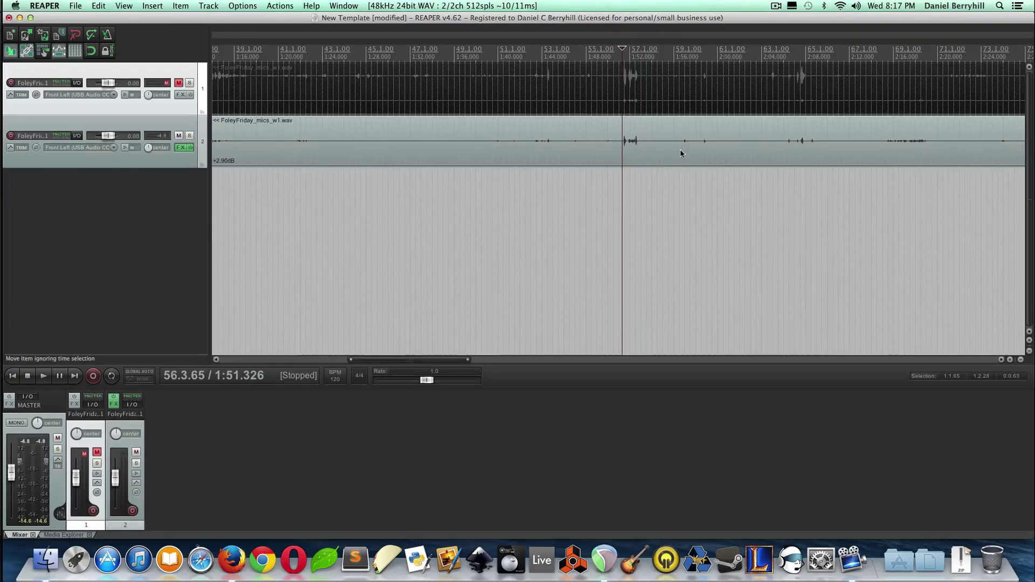
pyautogui.press('space')
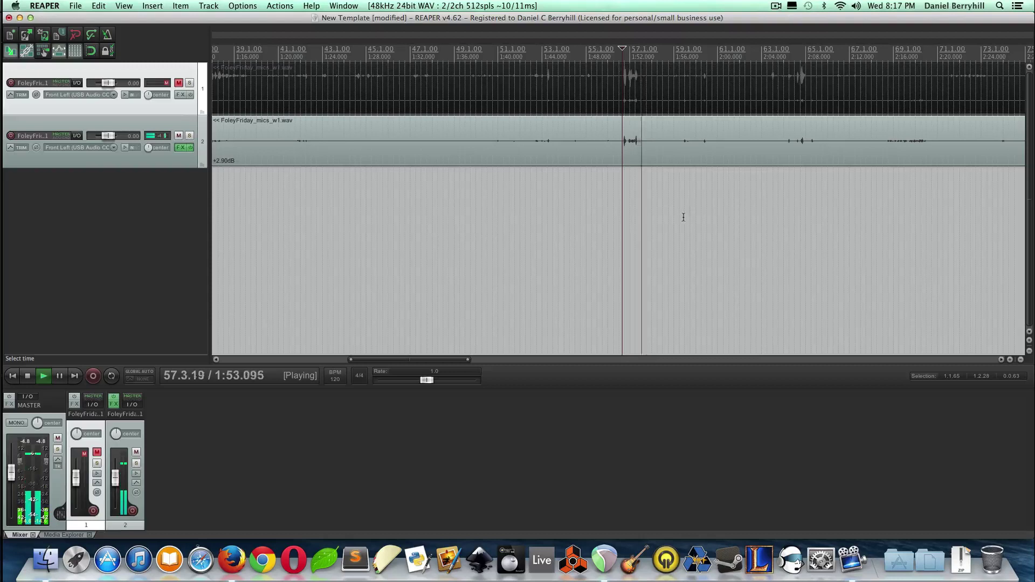
pyautogui.press('space')
pyautogui.moveTo(373, 360); pyautogui.dragTo(248, 360)
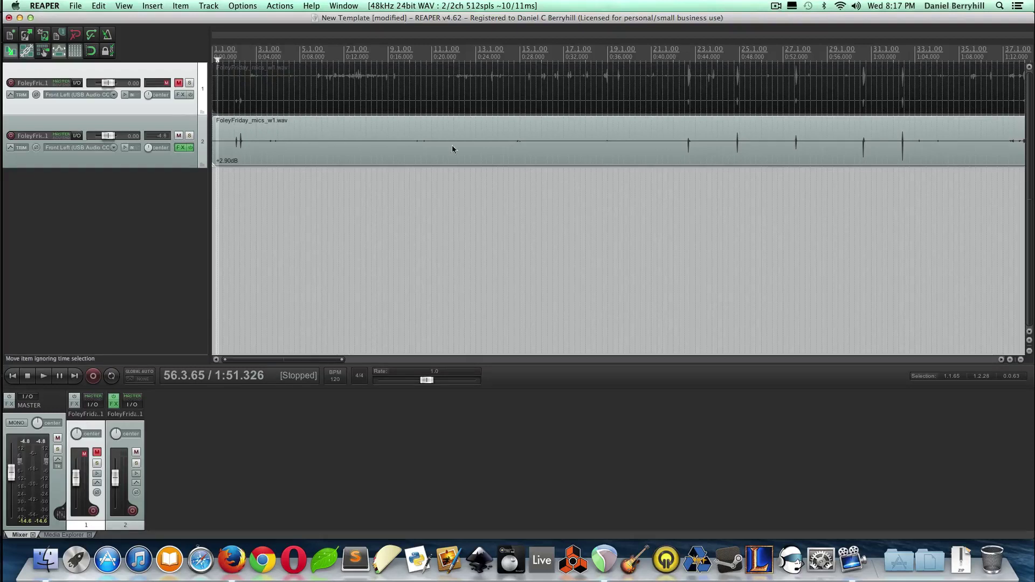
# Return to the project start and play the recording's opening seconds
pyautogui.click(214, 57)
pyautogui.scroll(6, 260, 161)
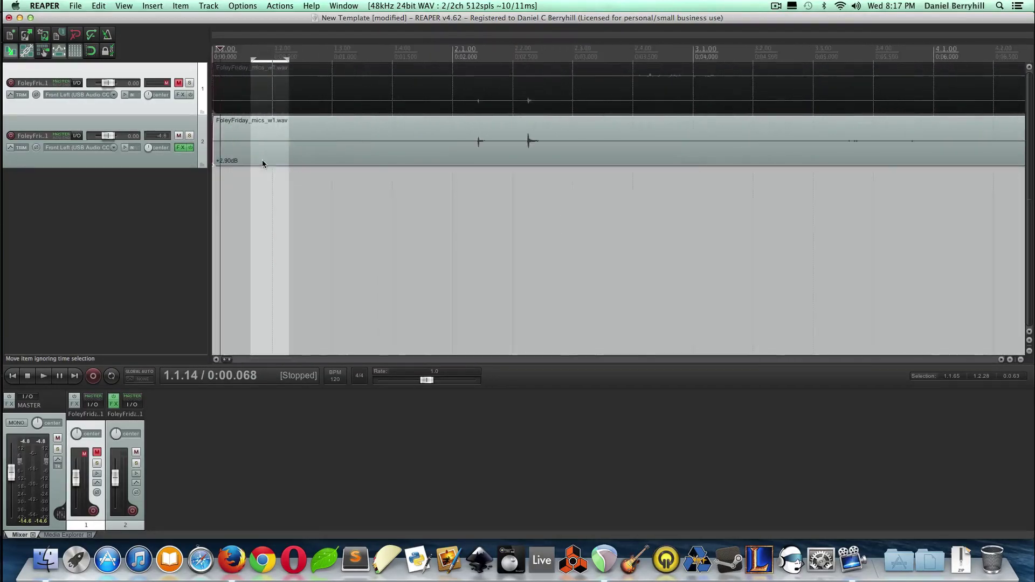
pyautogui.scroll(1, 273, 156)
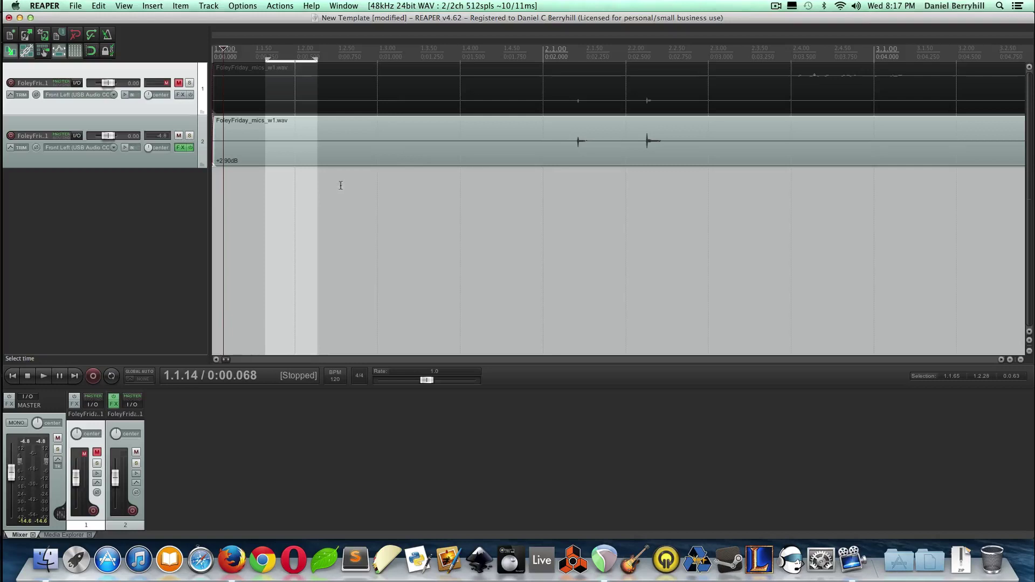
pyautogui.press('space')
pyautogui.press('space')
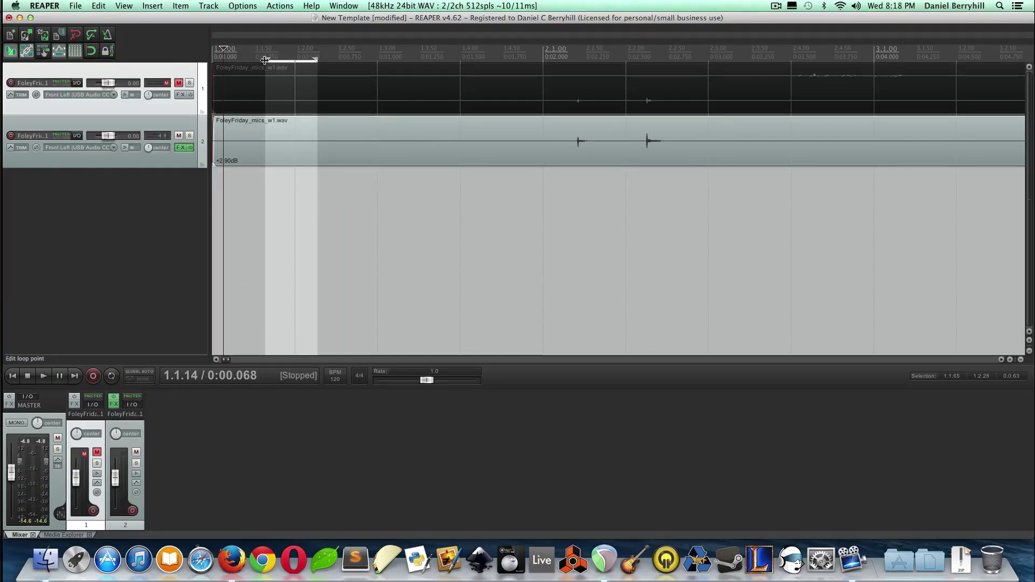
# Set a loop from 1.1.61 to 1.2.61 and preview it
pyautogui.moveTo(263, 53); pyautogui.dragTo(345, 51)
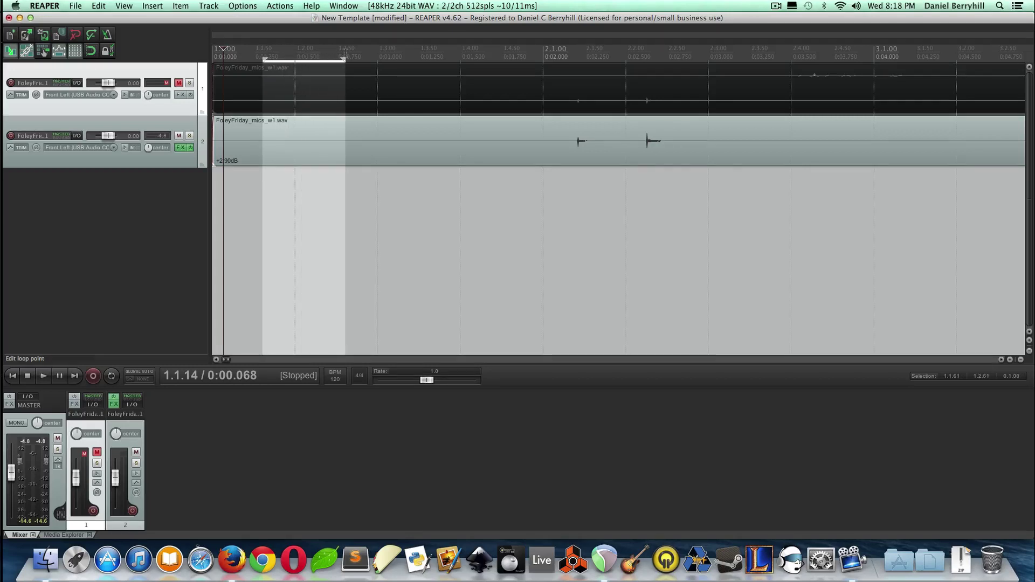
pyautogui.click(252, 54)
pyautogui.press('space')
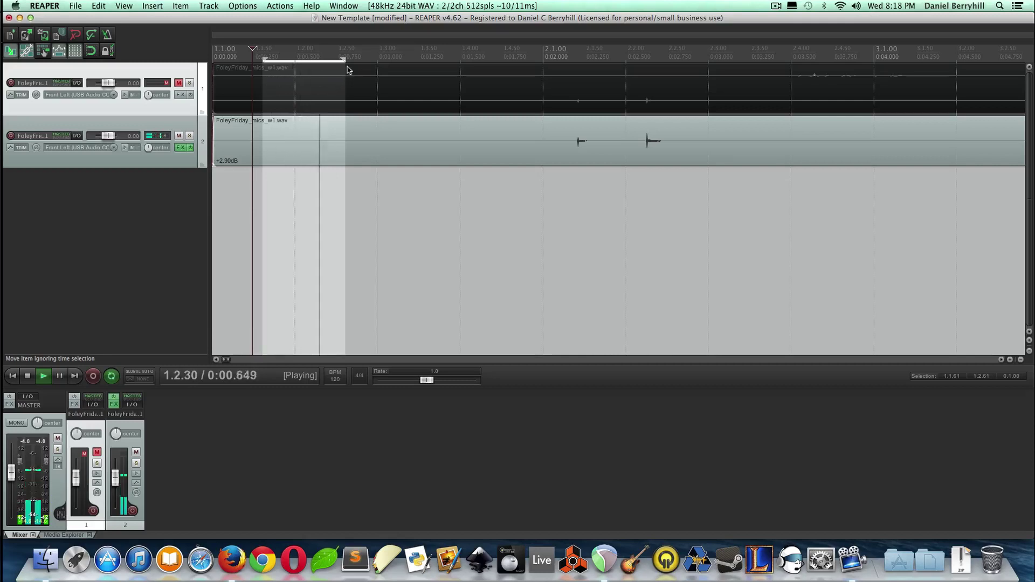
pyautogui.press('space')
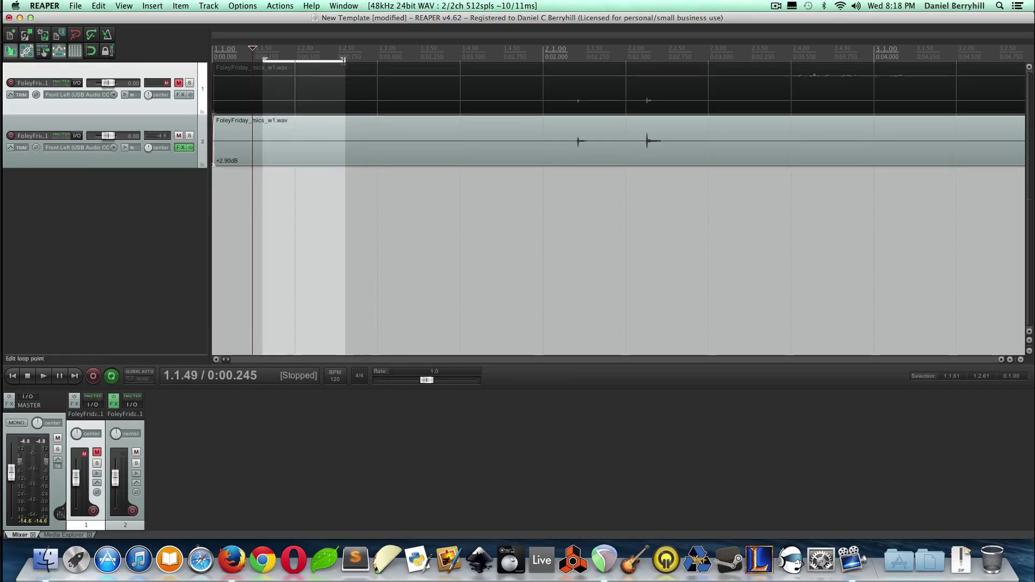
# Shorten the loop to end around 1.2.17 and preview the noise-only stretch
pyautogui.moveTo(345, 60); pyautogui.dragTo(256, 60)
pyautogui.press('space')
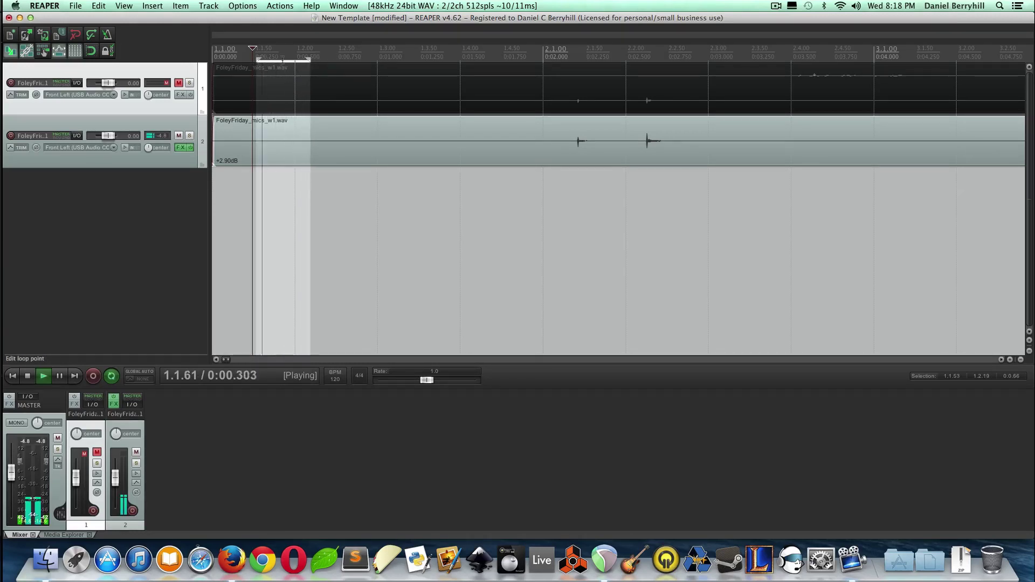
pyautogui.moveTo(310, 61)
pyautogui.mouseDown()
pyautogui.moveTo(262, 60)
pyautogui.moveTo(308, 60)
pyautogui.mouseUp()
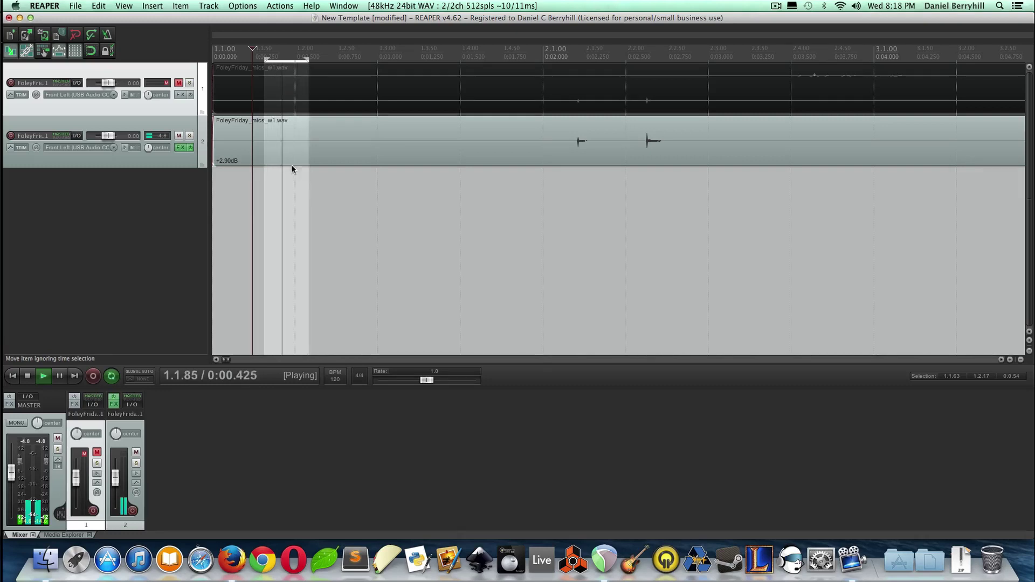
pyautogui.press('space')
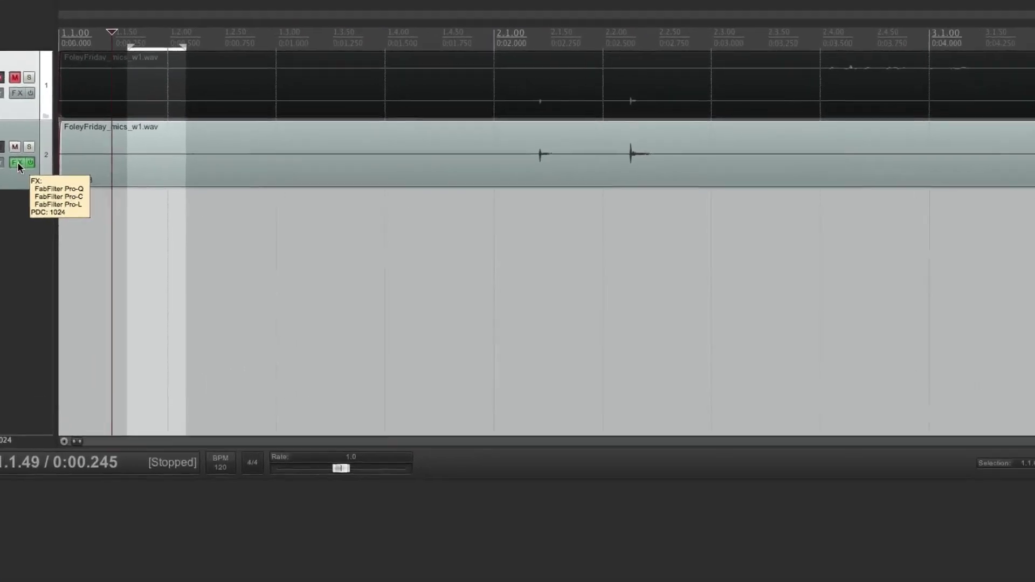
# Add Cockos ReaFir (FFT EQ+Dynamics Processor) to the Foley mic track's FX chain
pyautogui.click(18, 163)
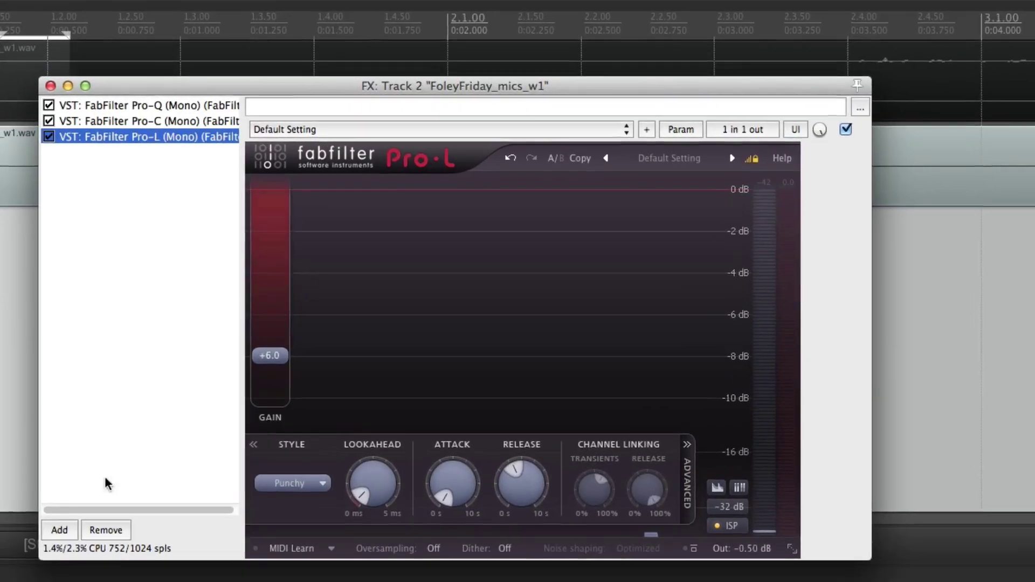
pyautogui.click(57, 531)
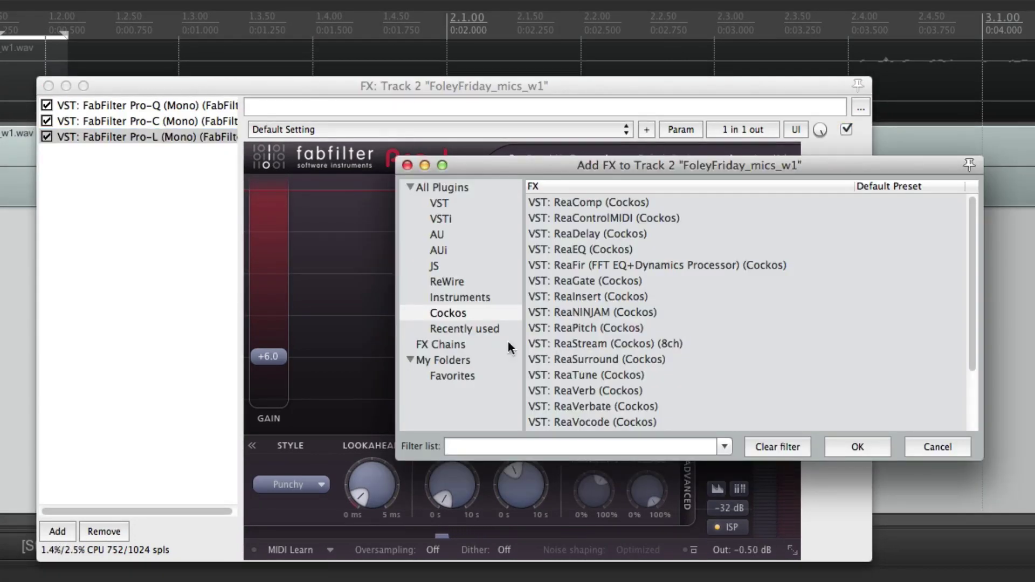
pyautogui.click(446, 314)
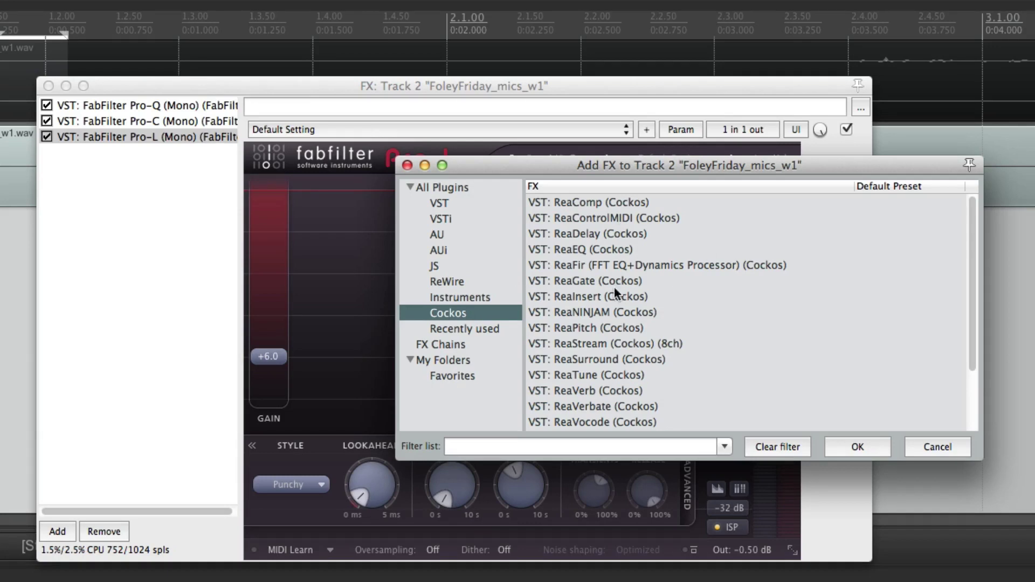
pyautogui.click(577, 264)
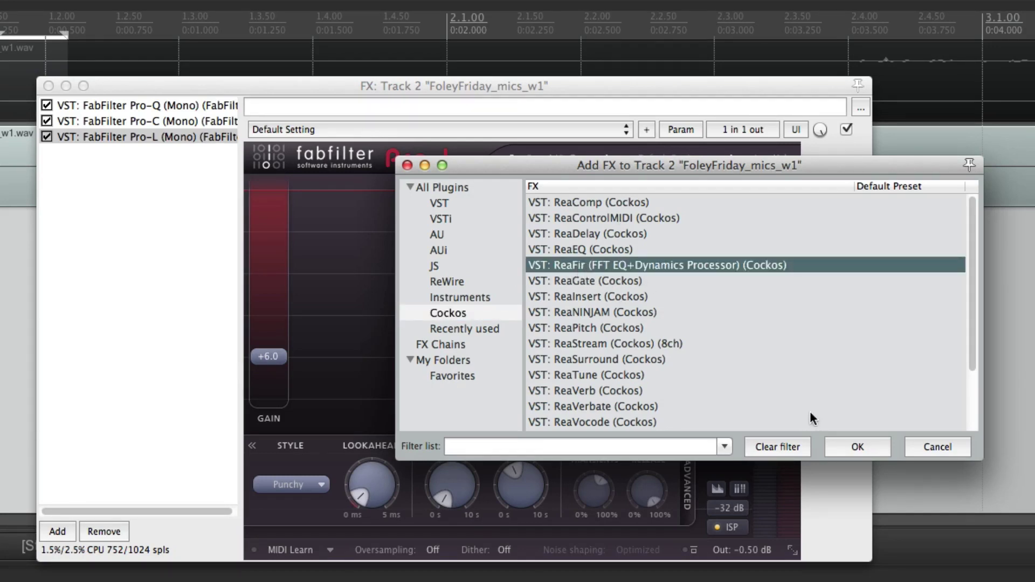
pyautogui.click(857, 447)
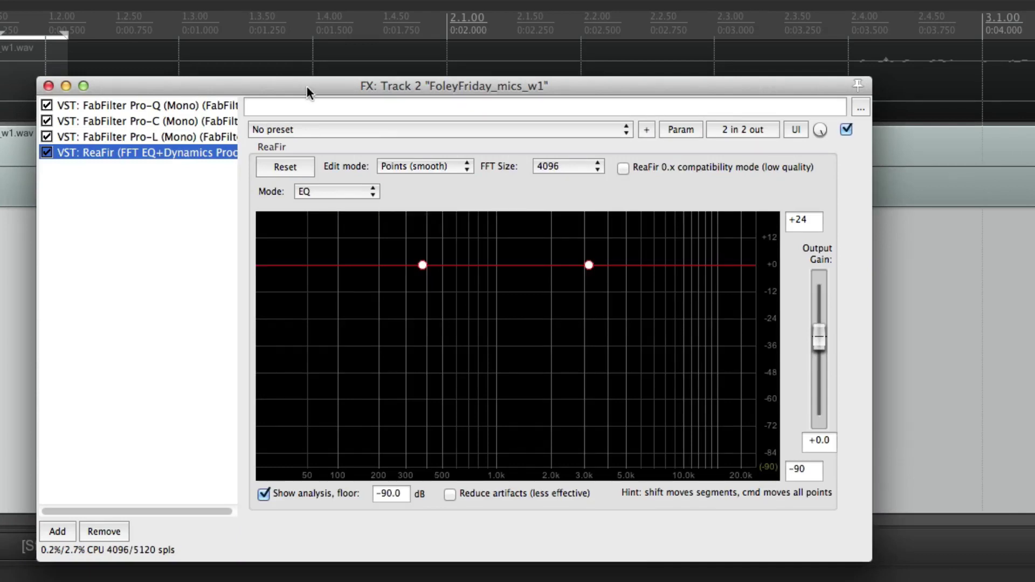
# Set ReaFir's mode to Subtract and start looped playback of the noise section
pyautogui.moveTo(306, 86); pyautogui.dragTo(246, 26)
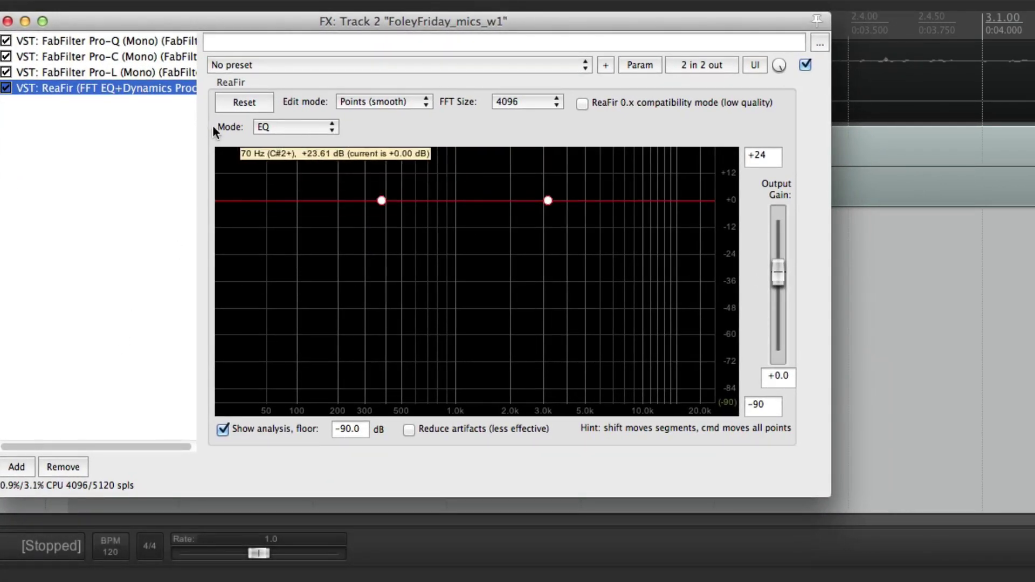
pyautogui.click(332, 133)
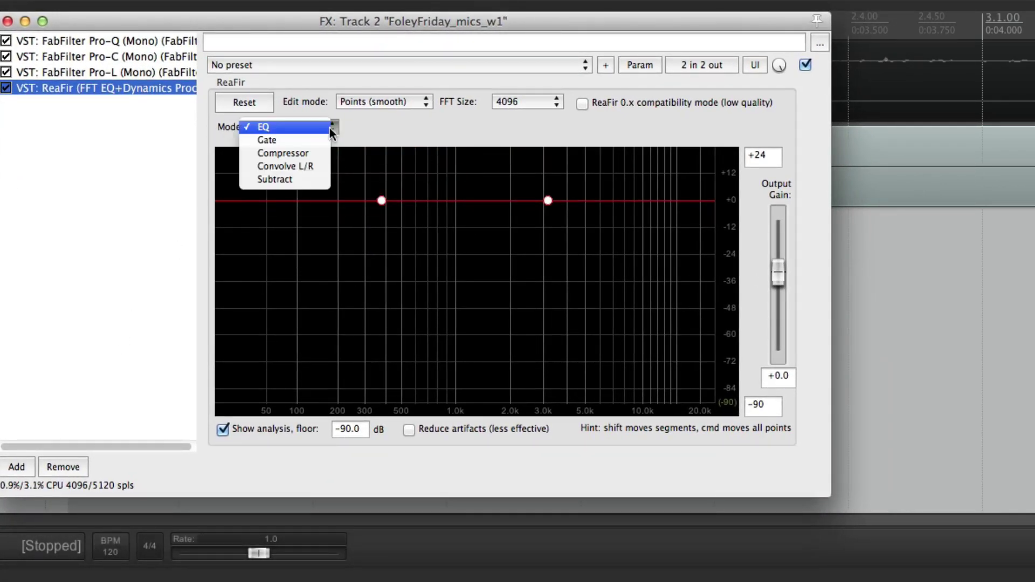
pyautogui.click(292, 179)
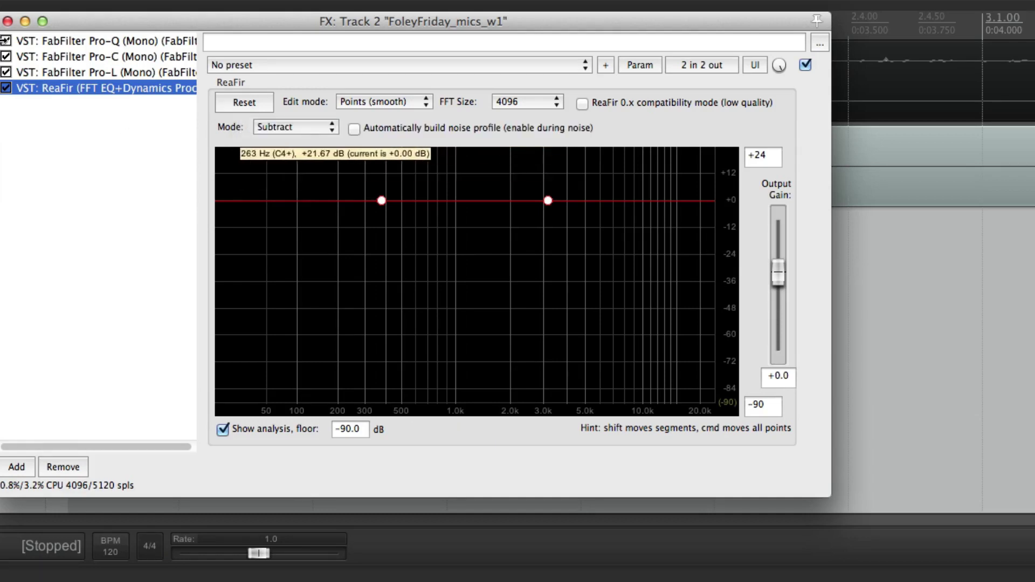
pyautogui.moveTo(73, 28); pyautogui.dragTo(181, 62)
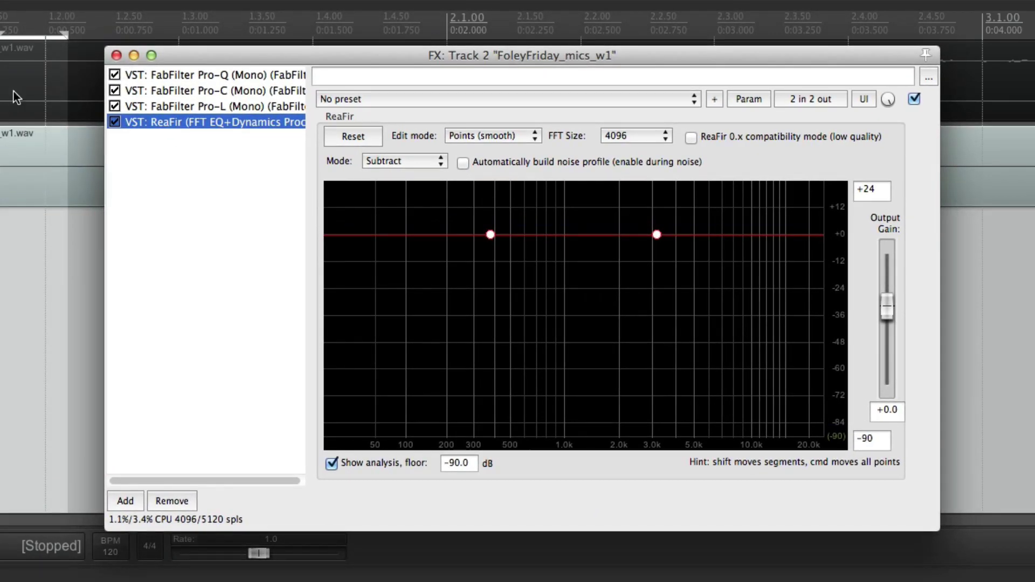
pyautogui.press('space')
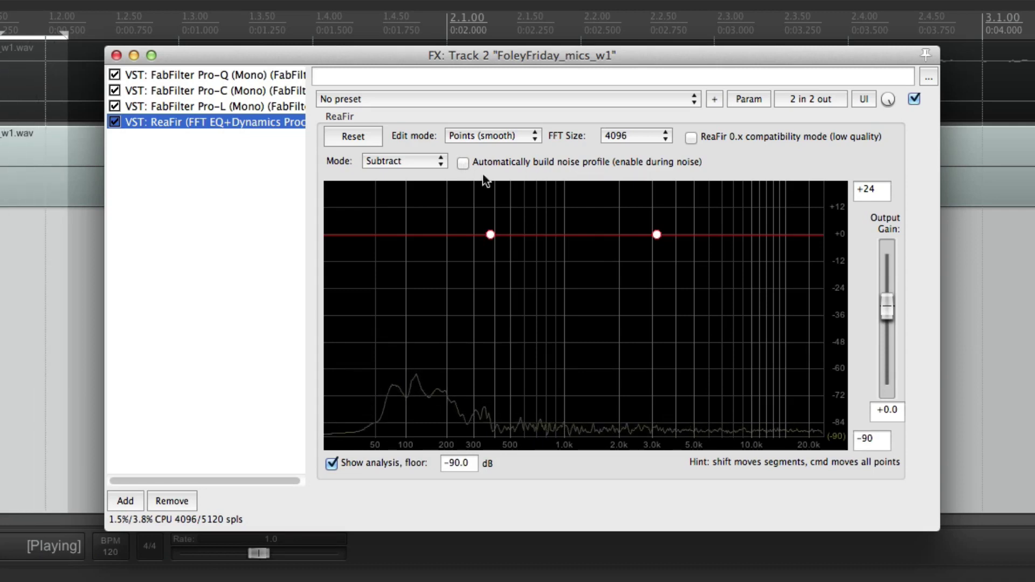
# Have ReaFir automatically build a noise profile from the loop, then stop playback
pyautogui.click(463, 163)
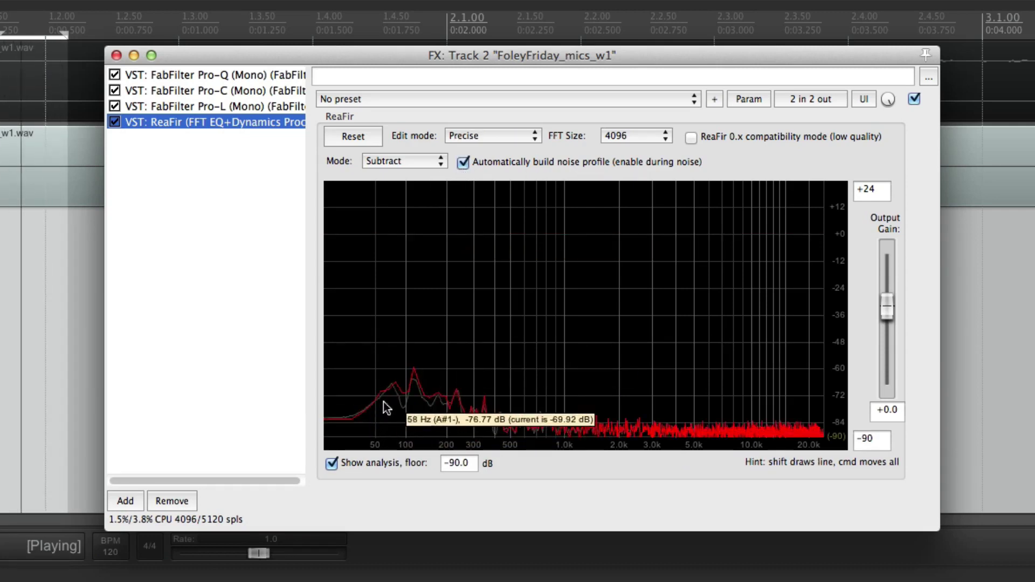
pyautogui.click(463, 163)
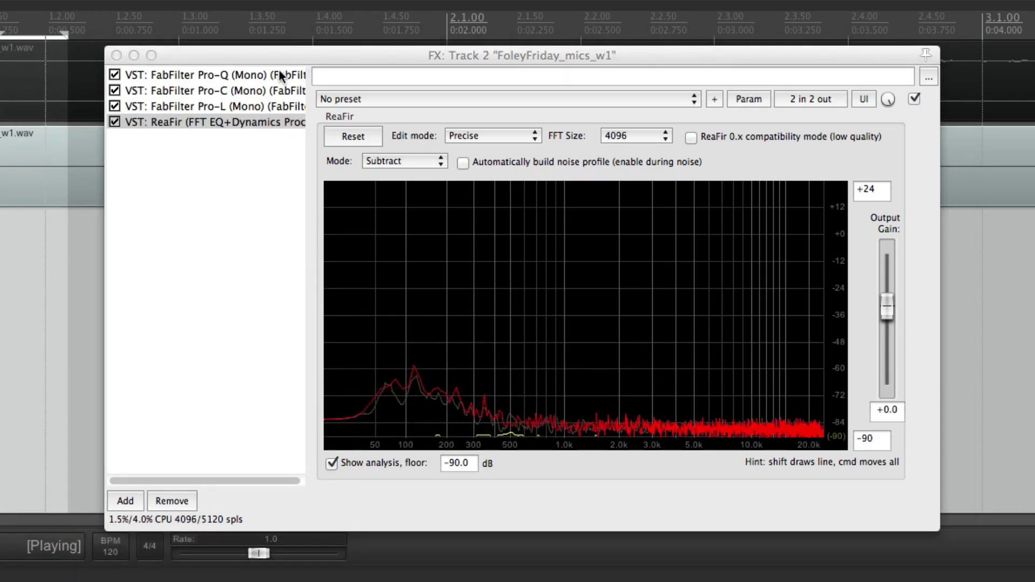
pyautogui.press('space')
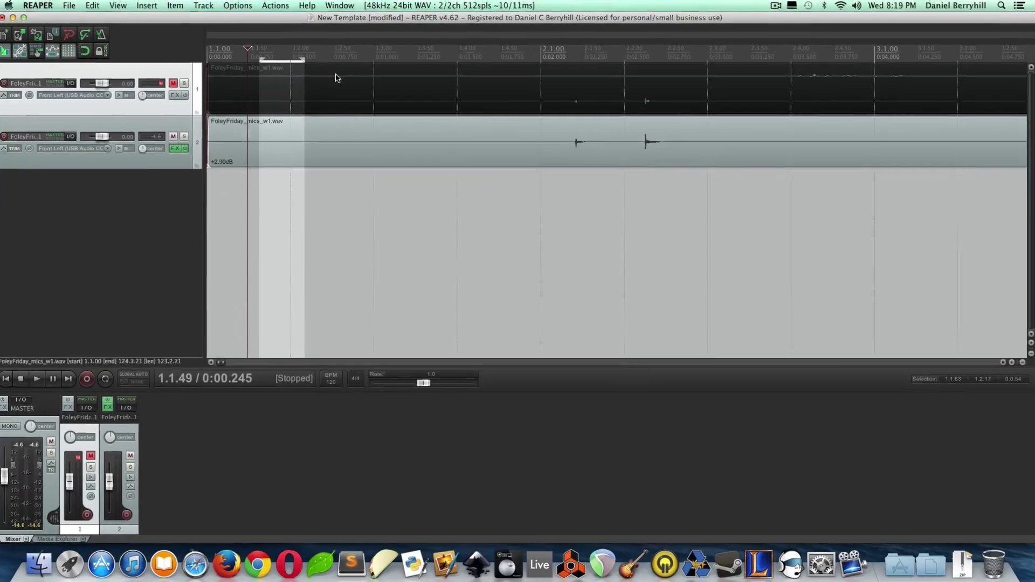
# Listen to the noise-reduced Foley track from about 1:50
pyautogui.scroll(-10, 520, 127)
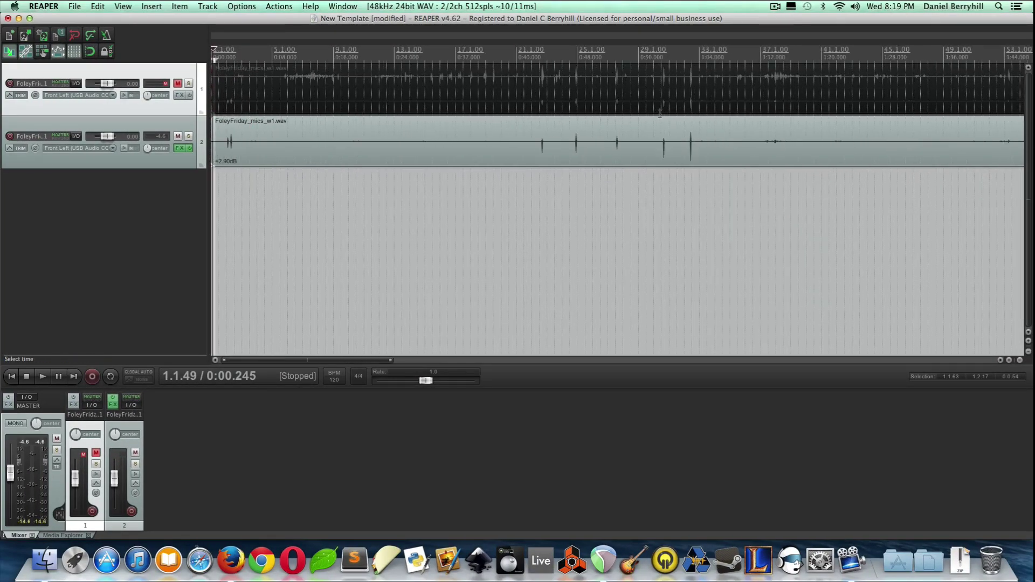
pyautogui.scroll(-5, 776, 95)
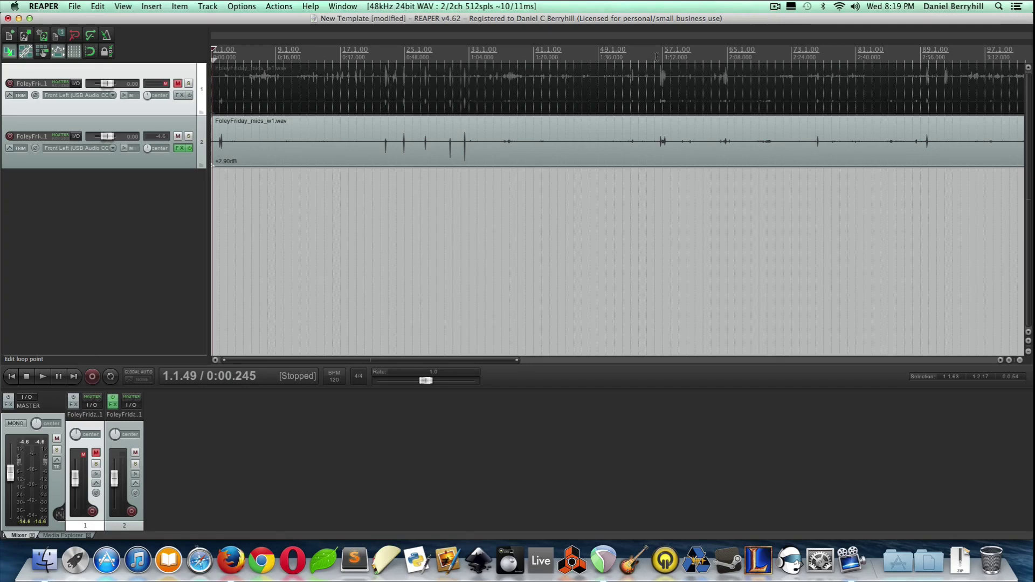
pyautogui.click(656, 56)
pyautogui.scroll(5, 700, 128)
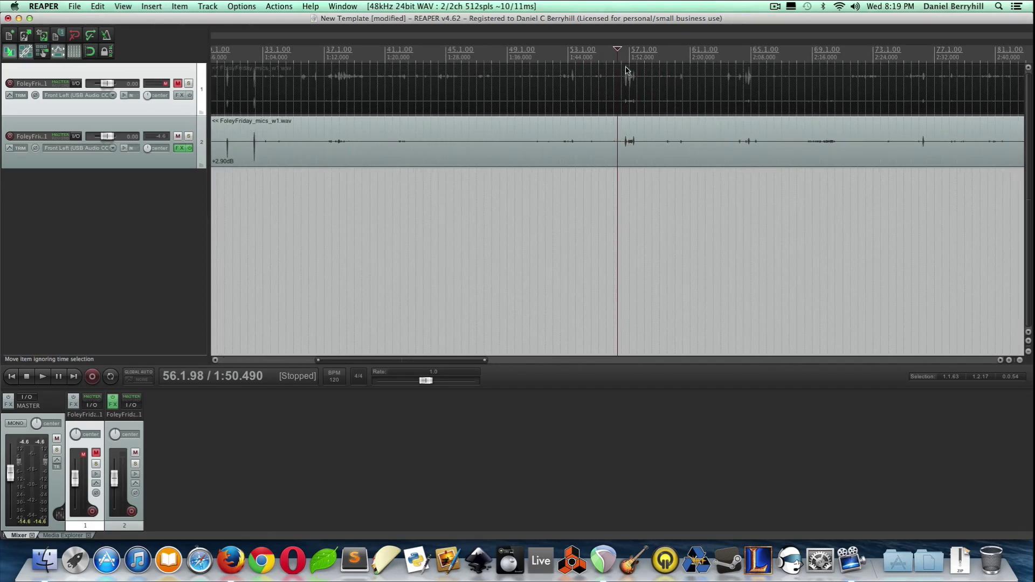
pyautogui.press('space')
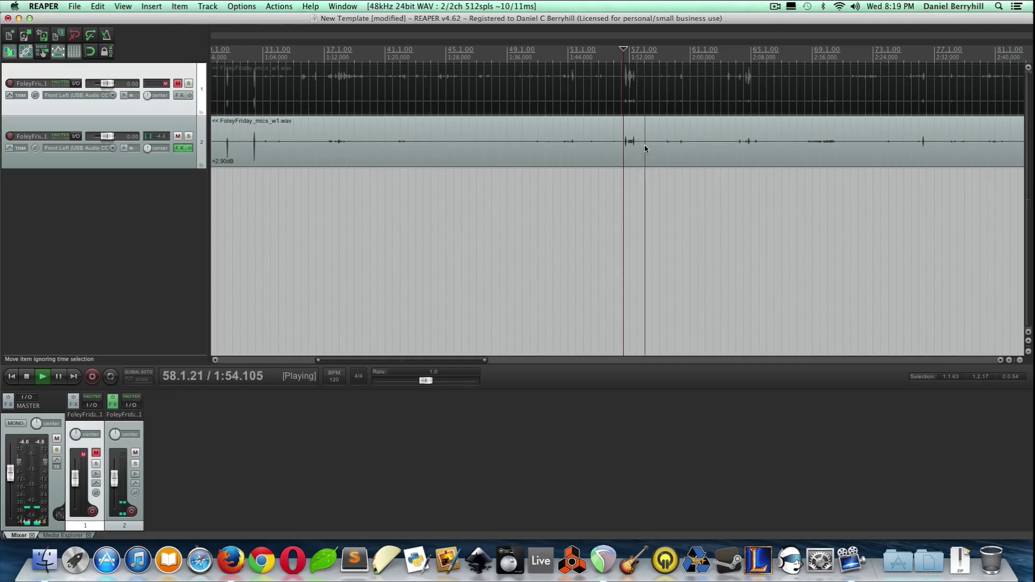
pyautogui.press('space')
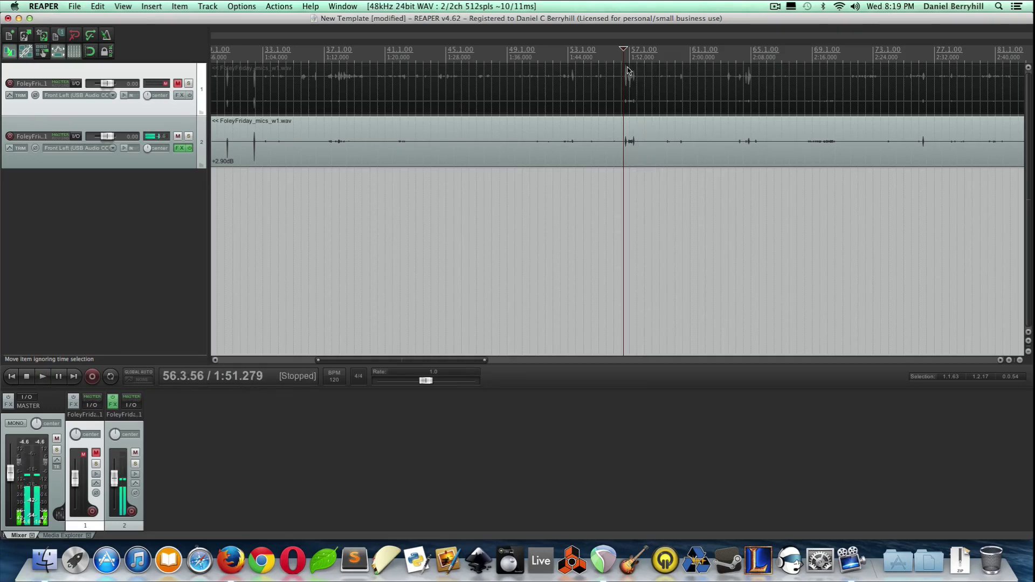
pyautogui.scroll(1, 630, 67)
pyautogui.scroll(2, 630, 67)
pyautogui.press('space')
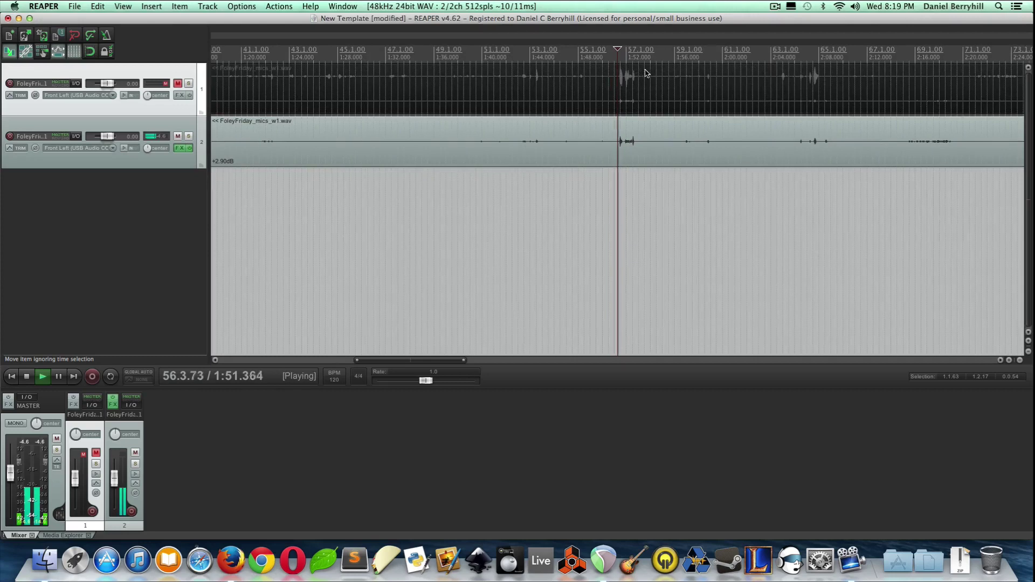
pyautogui.press('space')
# Select bars 57.3.09 to 57.3.26 as a short time selection and stop playback
pyautogui.click(639, 57)
pyautogui.scroll(8, 638, 58)
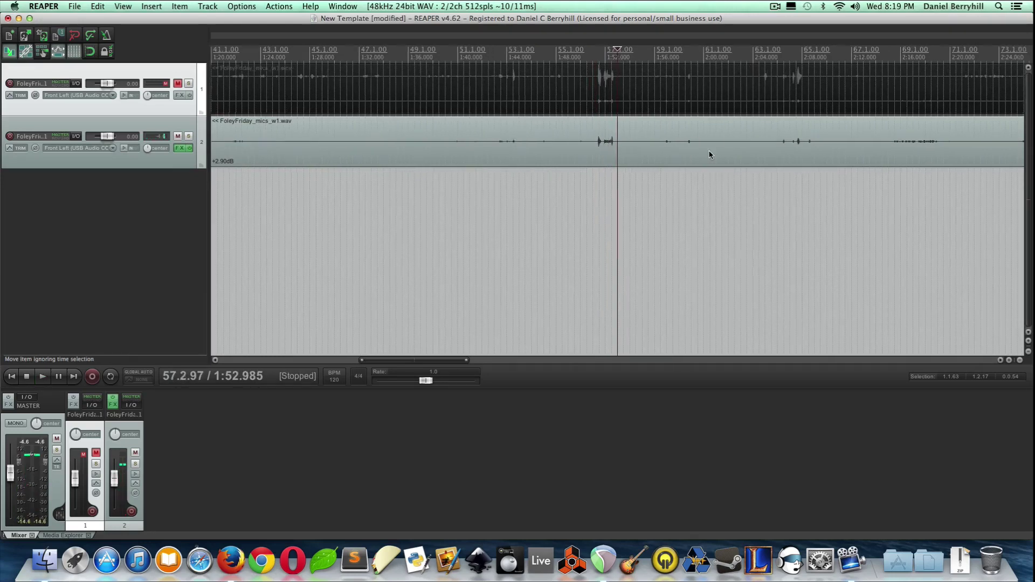
pyautogui.moveTo(638, 58); pyautogui.dragTo(673, 58)
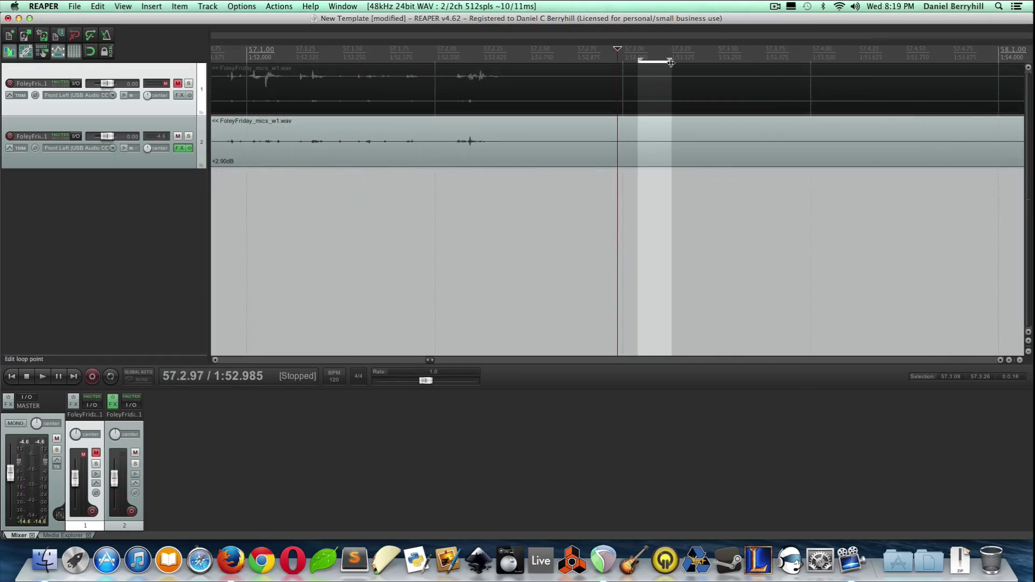
pyautogui.scroll(-5, 620, 58)
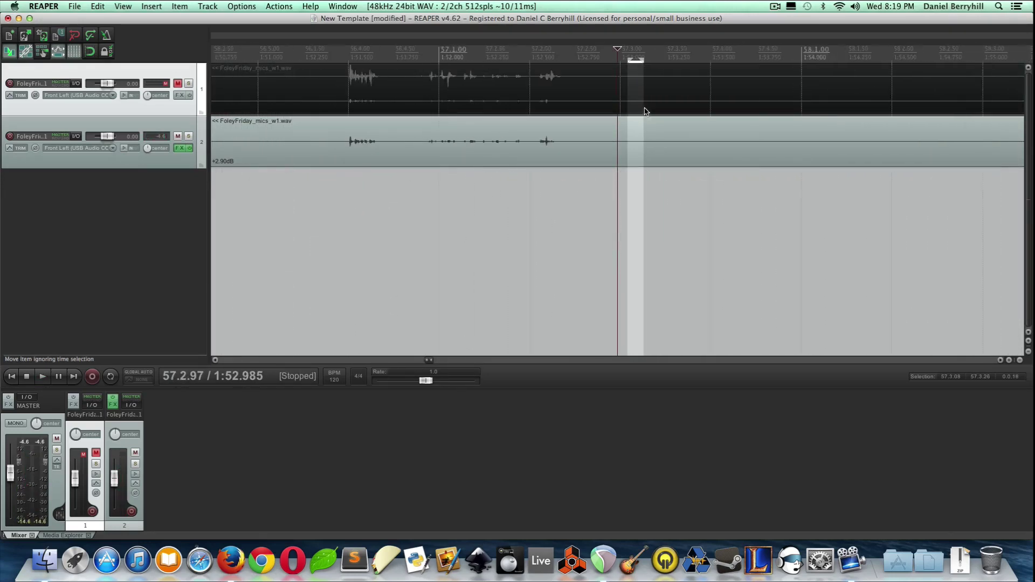
pyautogui.click(601, 57)
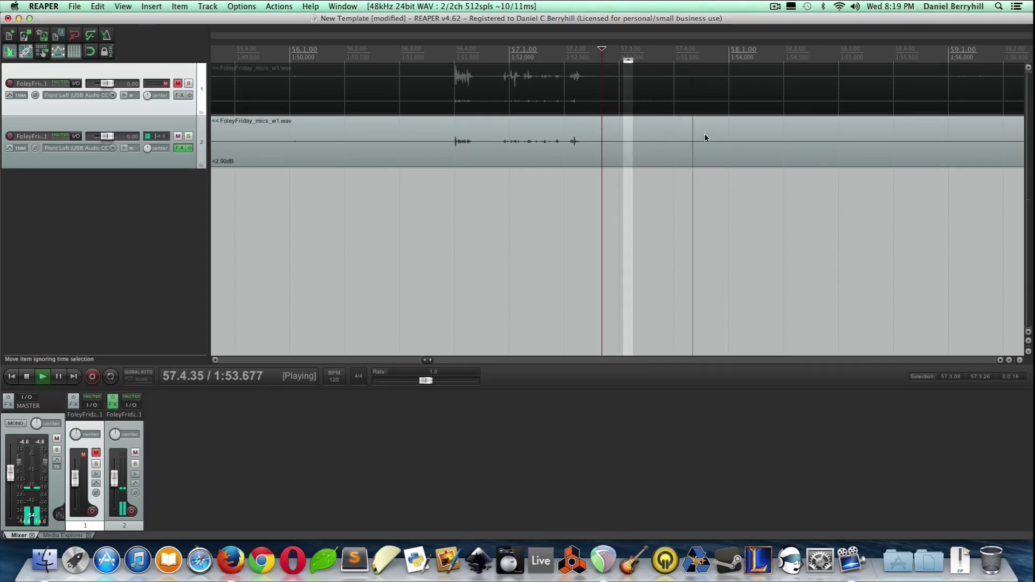
pyautogui.press('space')
pyautogui.scroll(-10, 556, 209)
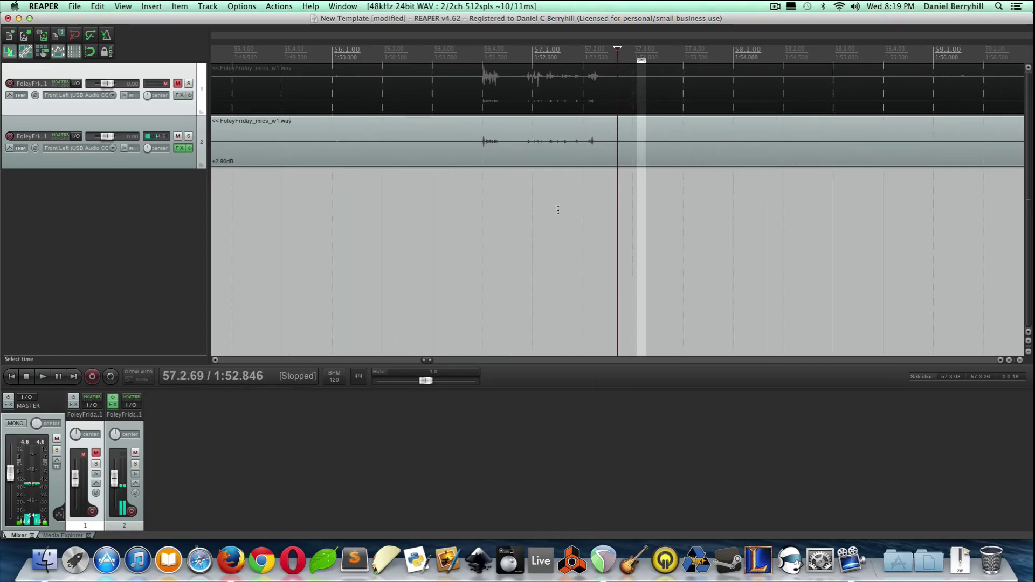
pyautogui.scroll(-3, 550, 209)
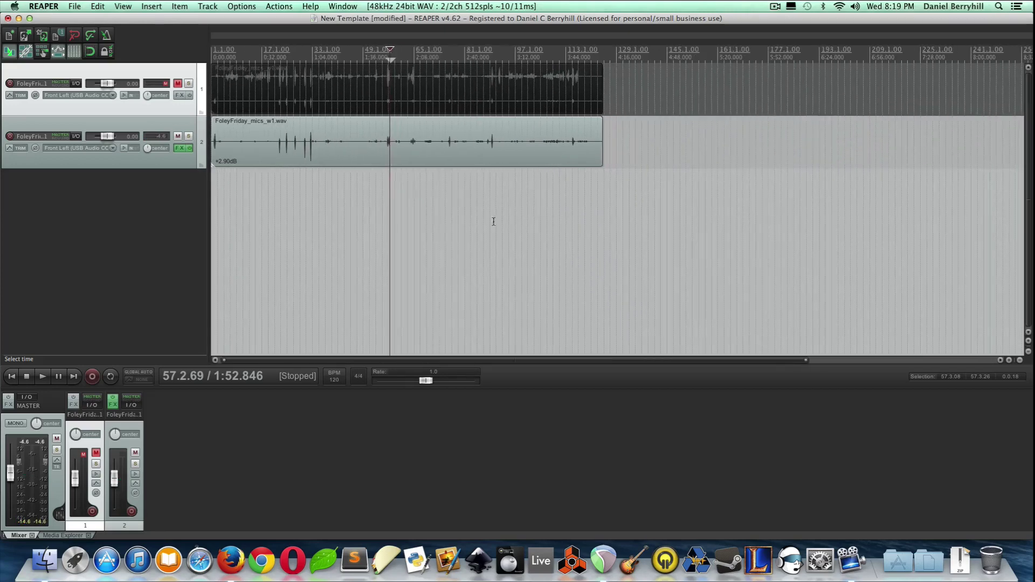
pyautogui.scroll(3, 474, 225)
pyautogui.scroll(-3, 510, 222)
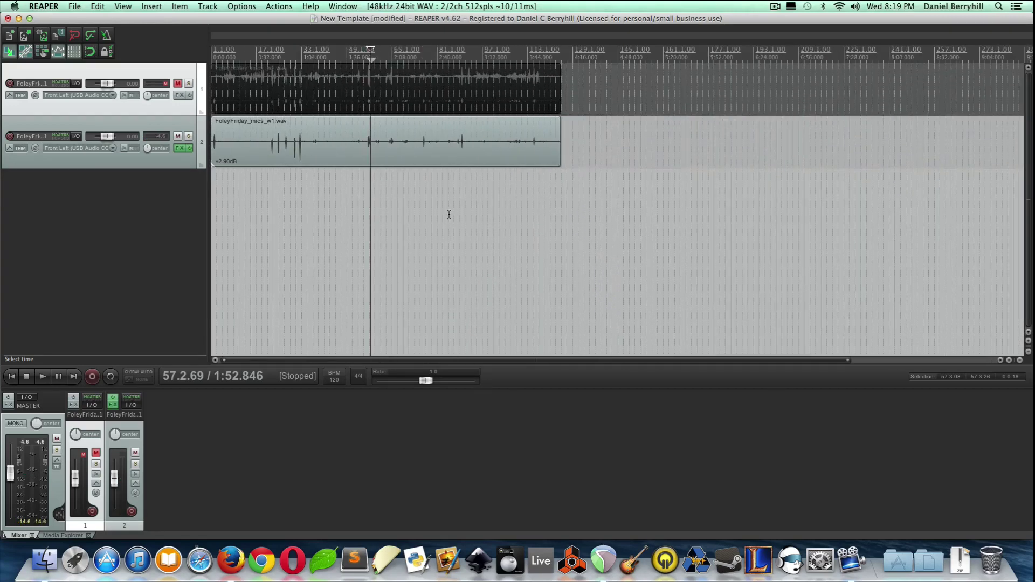